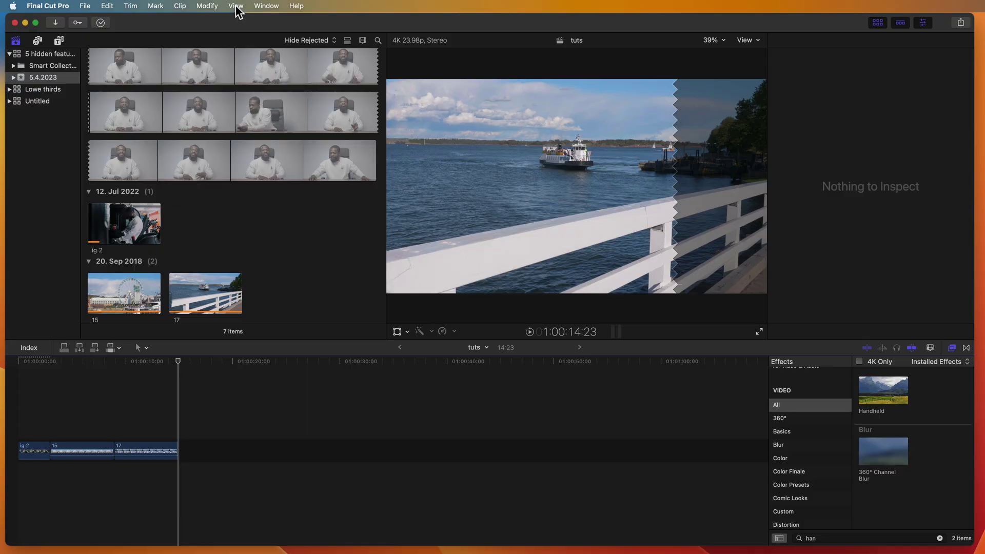
# - Enable Loop Playback from the View menu and play the selected ig 2 clip on repeat
pyautogui.click(236, 5)
pyautogui.moveTo(242, 20)
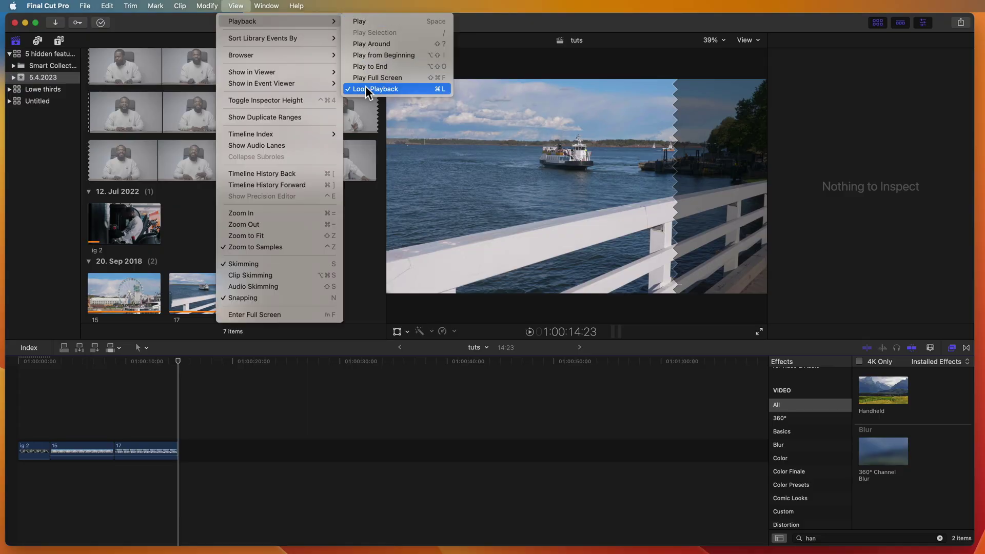
pyautogui.click(191, 413)
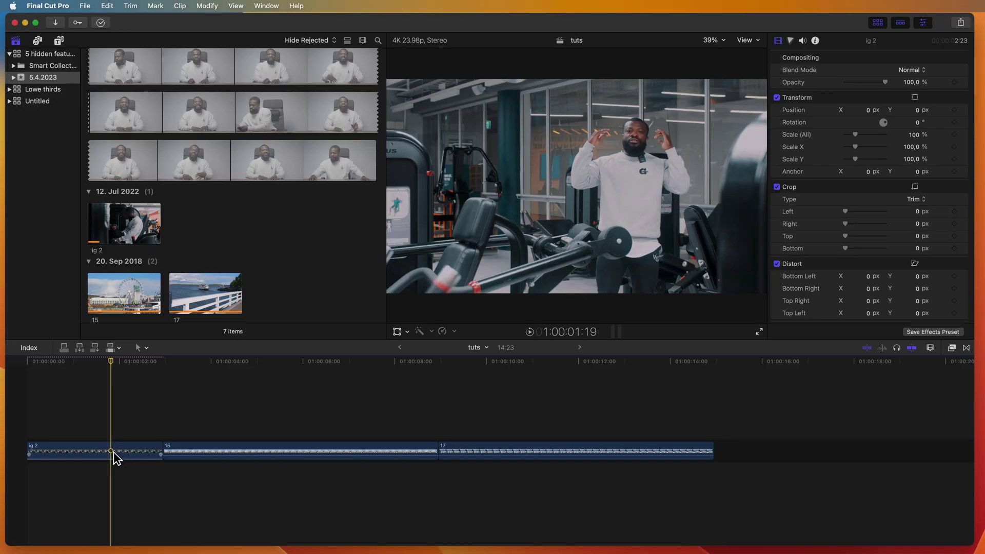
pyautogui.click(113, 455)
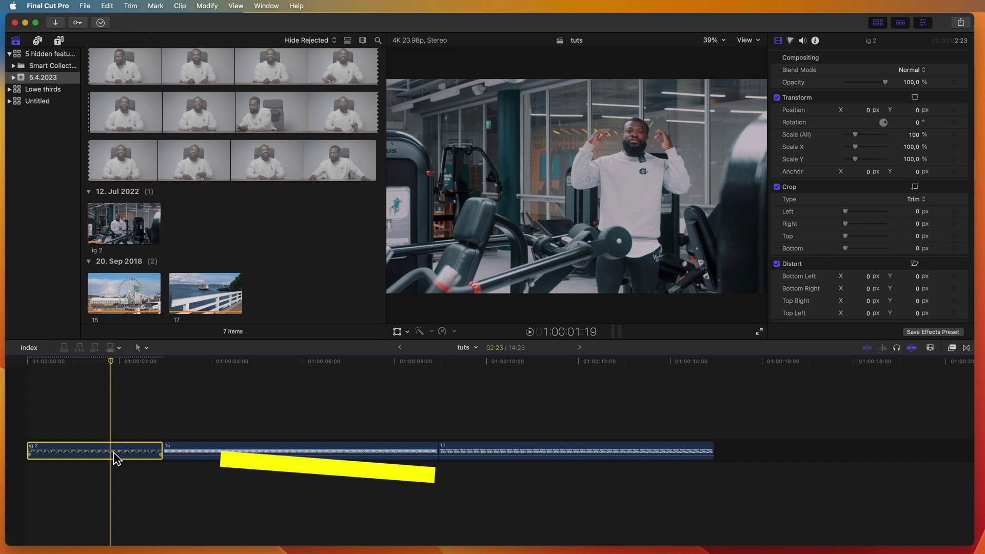
pyautogui.press('/')
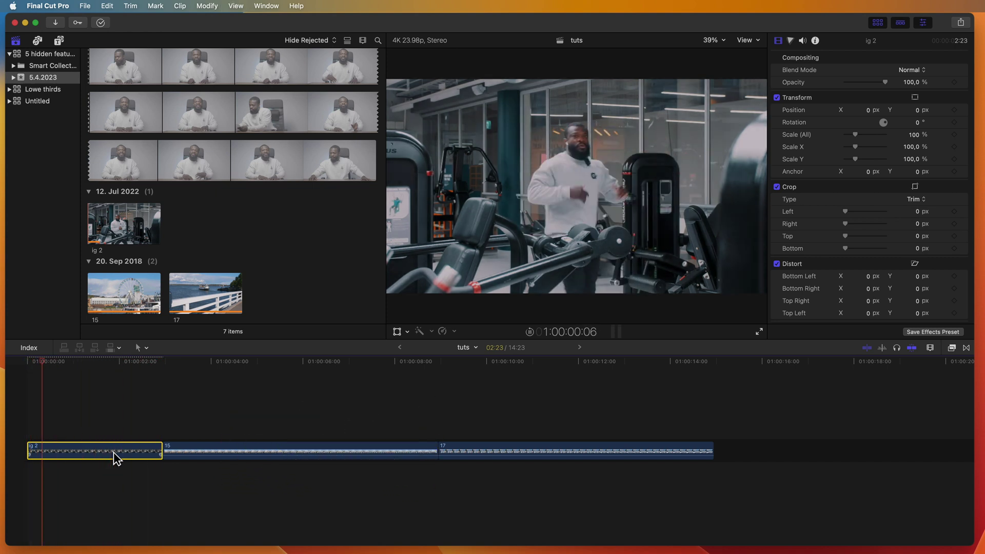
# - Apply Black & White to ig 2, lower its Amount to 68.23 and raise the red tint
pyautogui.press('super+5')
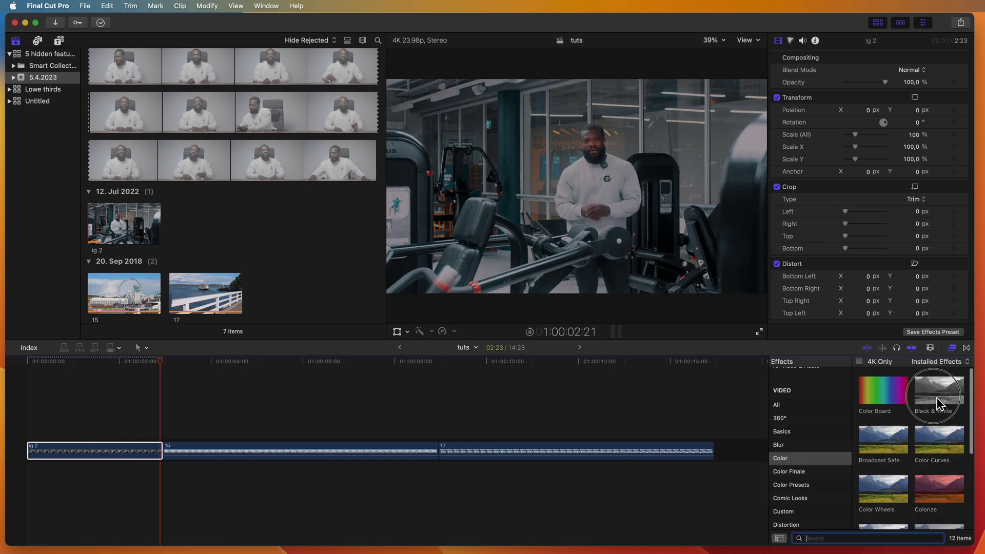
pyautogui.doubleClick(938, 399)
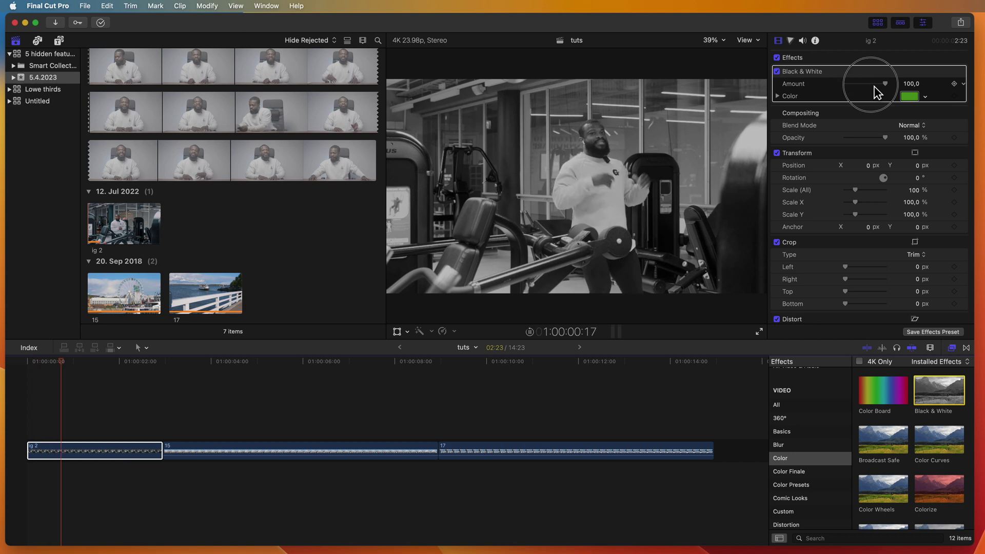
pyautogui.moveTo(874, 86); pyautogui.dragTo(865, 86)
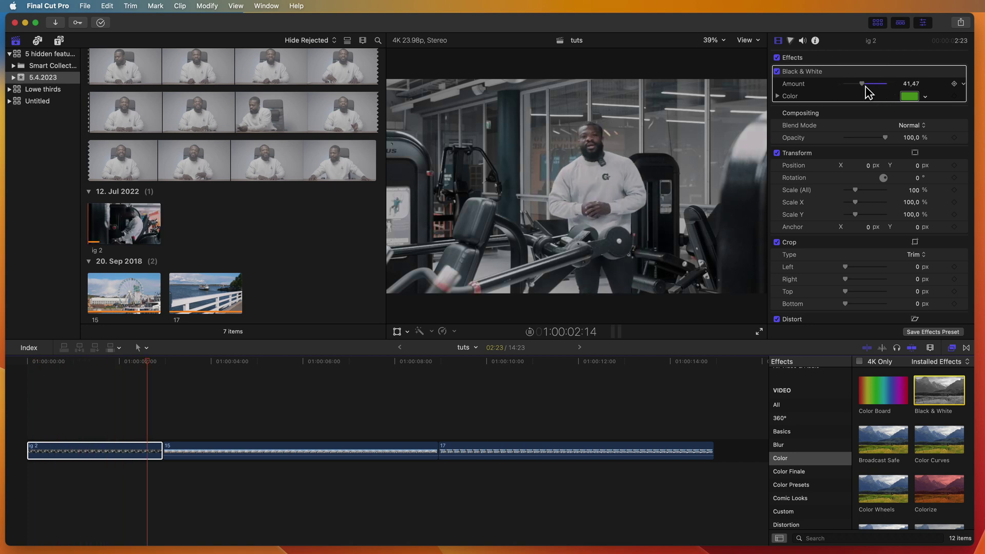
pyautogui.moveTo(868, 92)
pyautogui.mouseDown()
pyautogui.moveTo(856, 87)
pyautogui.moveTo(867, 92)
pyautogui.mouseUp()
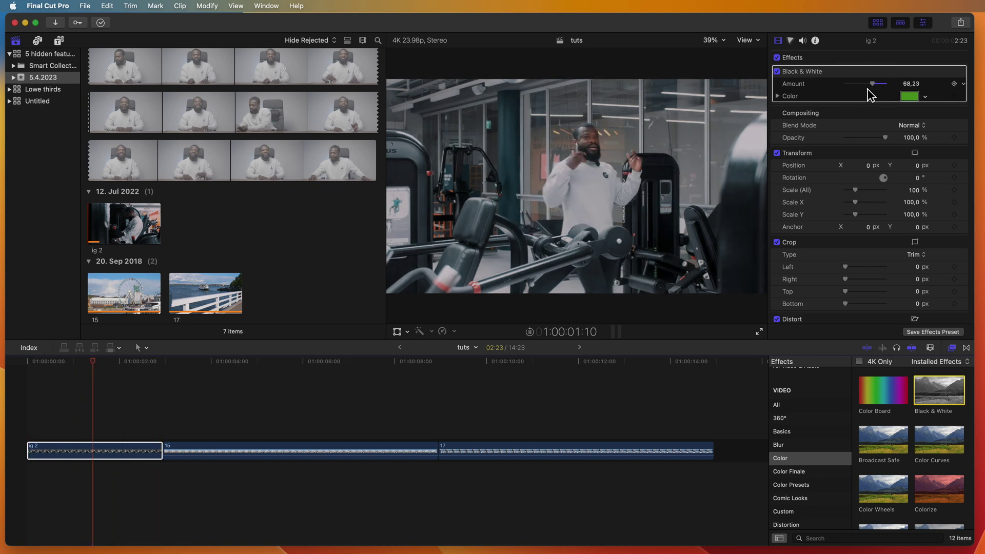
pyautogui.click(778, 96)
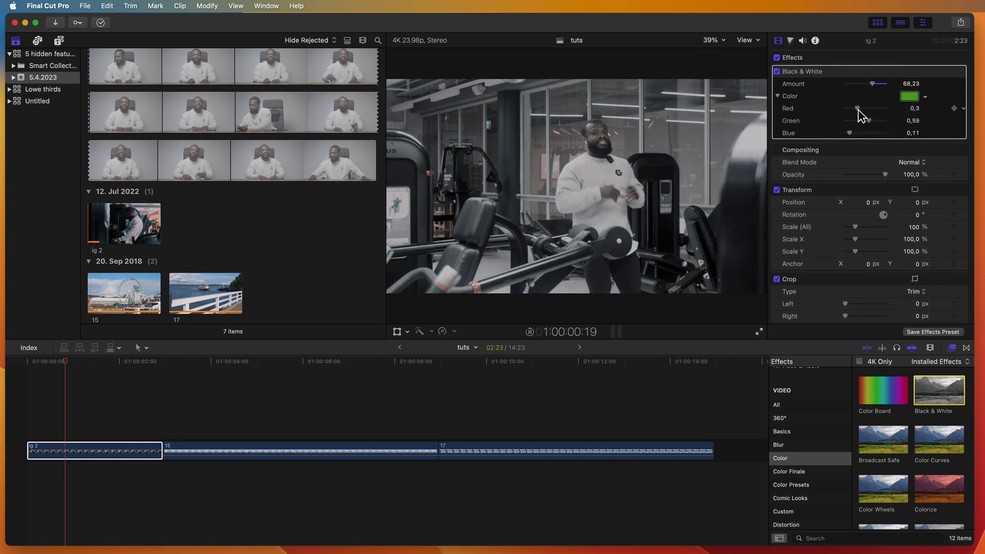
pyautogui.moveTo(875, 111)
pyautogui.mouseDown()
pyautogui.moveTo(898, 112)
pyautogui.moveTo(888, 113)
pyautogui.mouseUp()
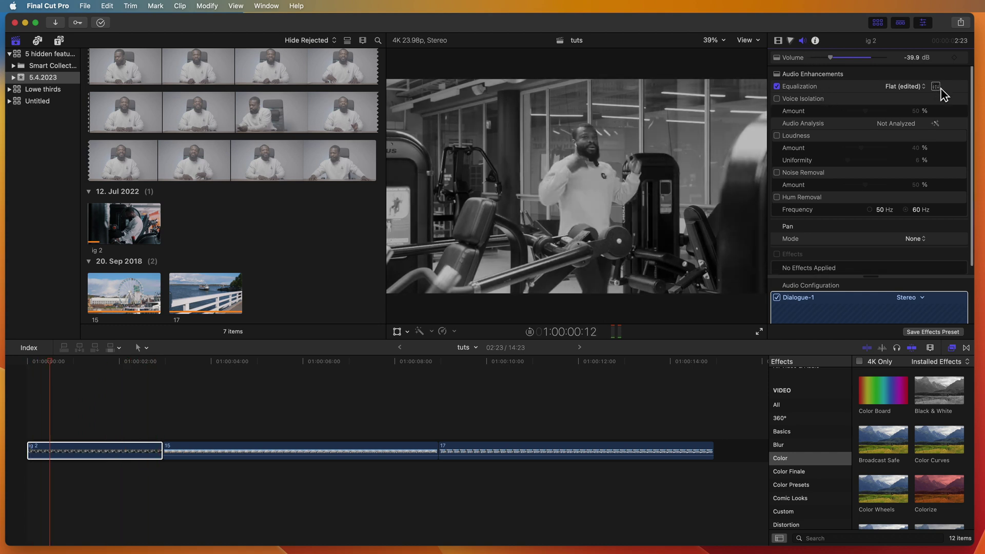
# - In the graphic EQ, raise the 64Hz and 128Hz bands and lower 256Hz, 512Hz and 1kHz
pyautogui.click(936, 86)
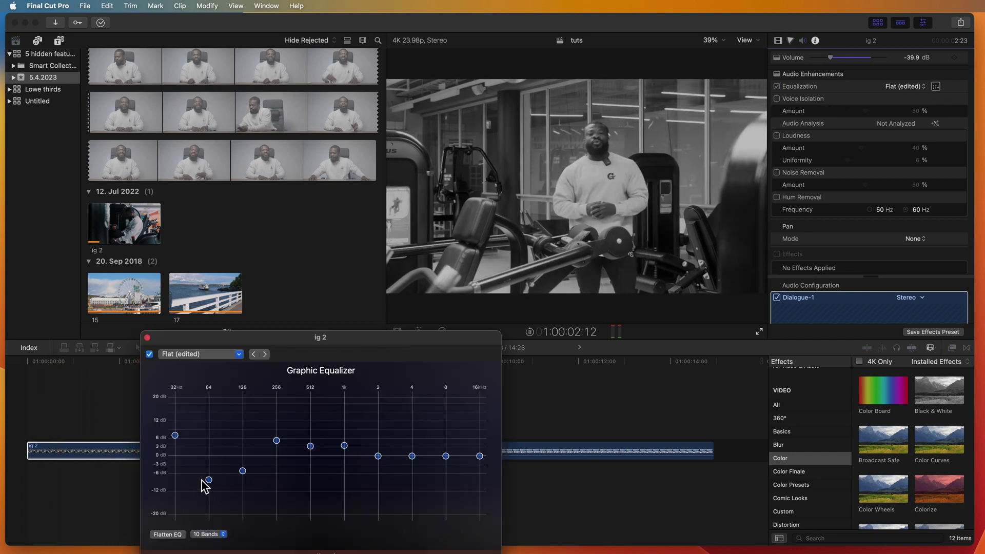
pyautogui.moveTo(209, 480); pyautogui.dragTo(218, 439)
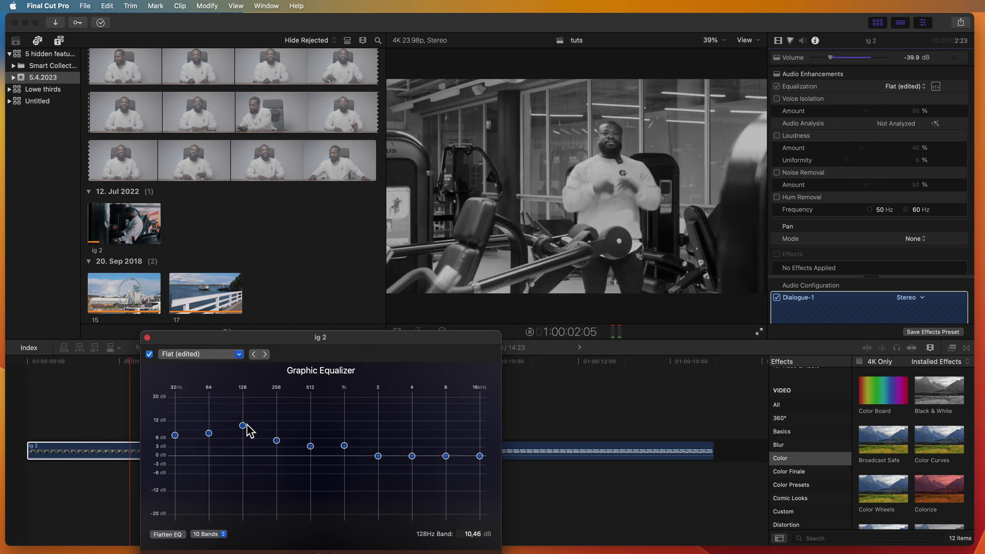
pyautogui.moveTo(276, 469); pyautogui.dragTo(349, 474)
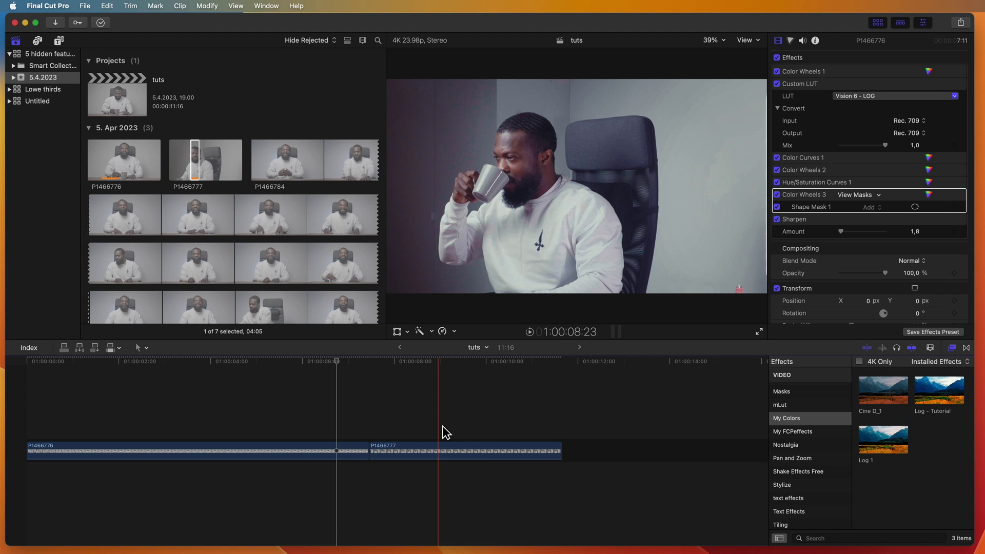
# - Select the edit point joining P1466776 and P1466777 in the tuts timeline
pyautogui.click(369, 454)
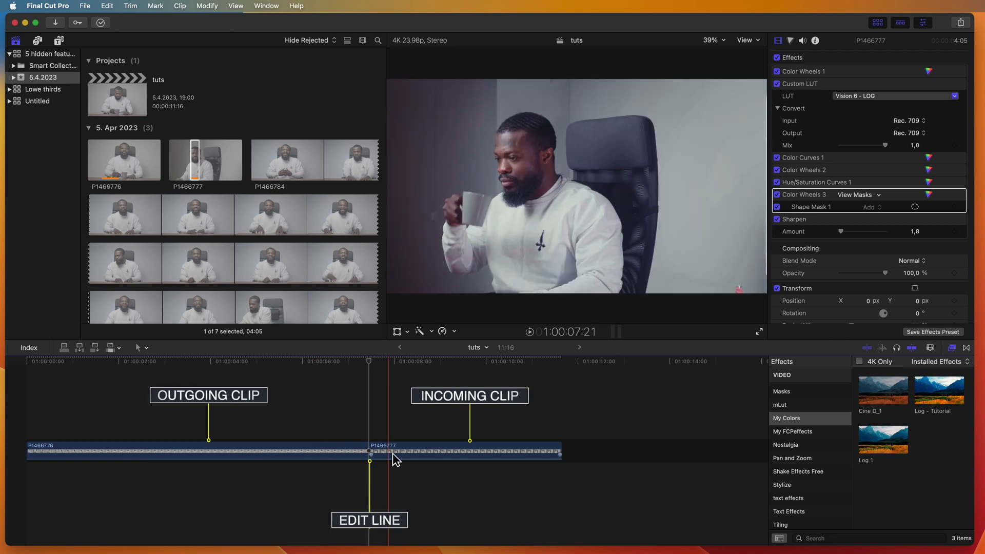
# - Roll the P1466776/P1466777 edit in the Precision Editor and trim P1466776's end to 2:06
pyautogui.doubleClick(375, 453)
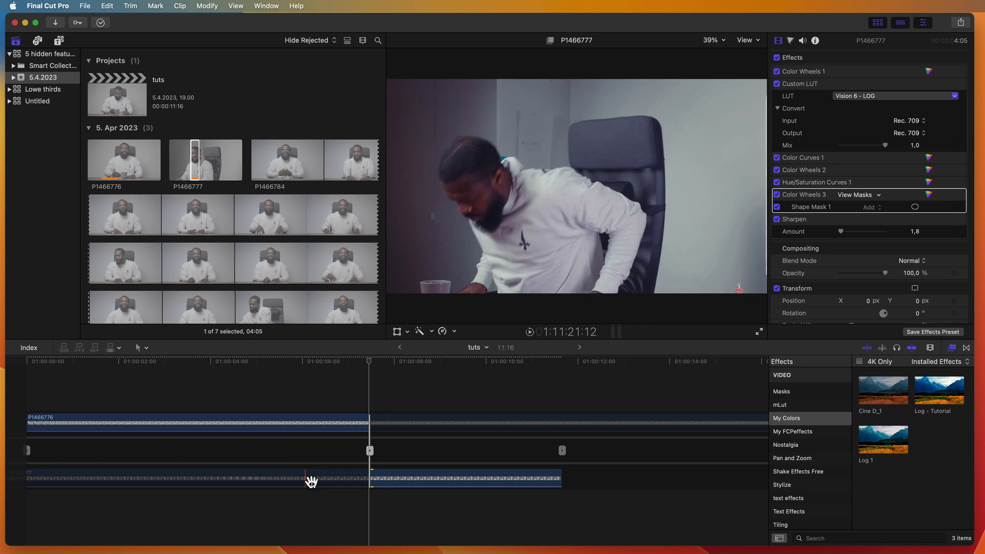
pyautogui.click(376, 454)
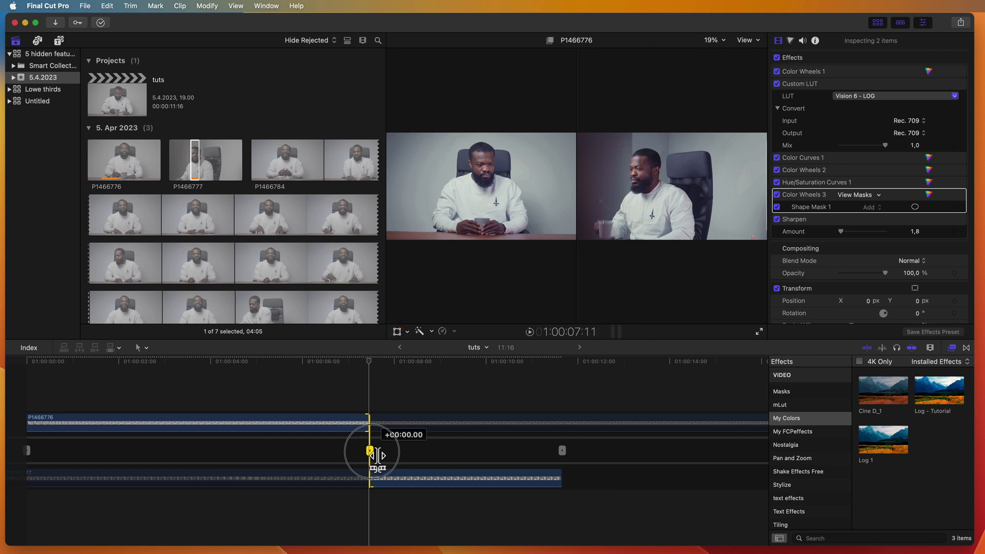
pyautogui.moveTo(370, 451); pyautogui.dragTo(343, 451)
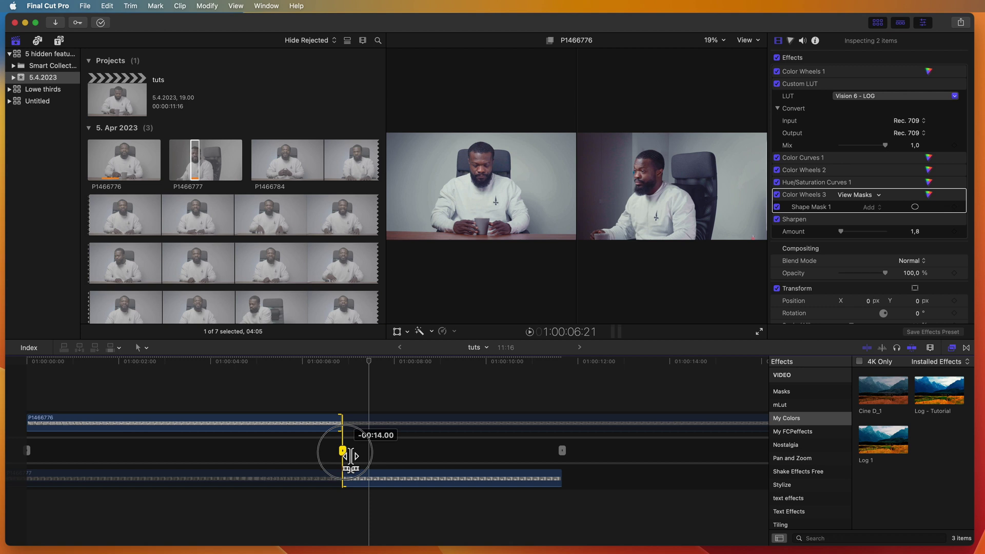
pyautogui.moveTo(353, 455); pyautogui.dragTo(365, 456)
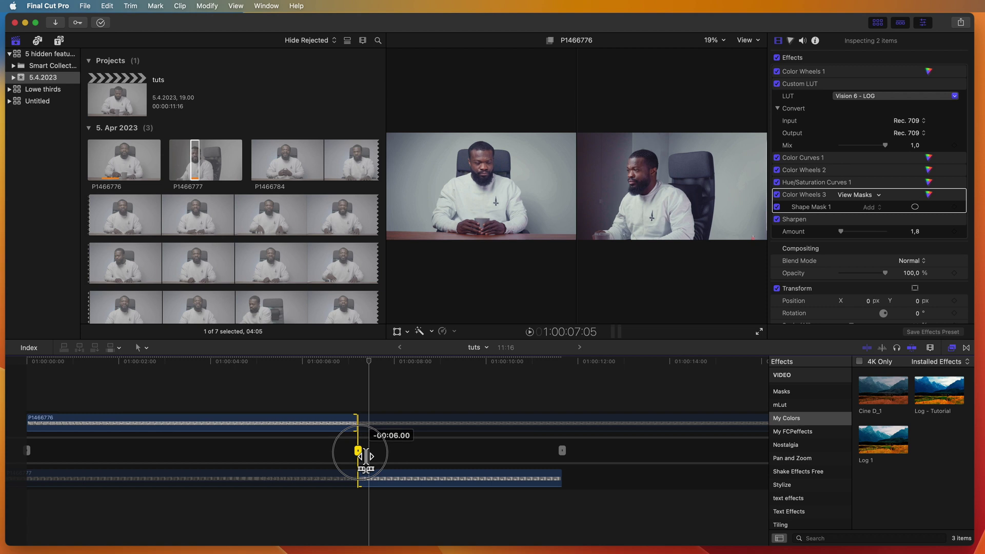
pyautogui.moveTo(367, 456)
pyautogui.mouseDown()
pyautogui.moveTo(395, 455)
pyautogui.moveTo(358, 455)
pyautogui.mouseUp()
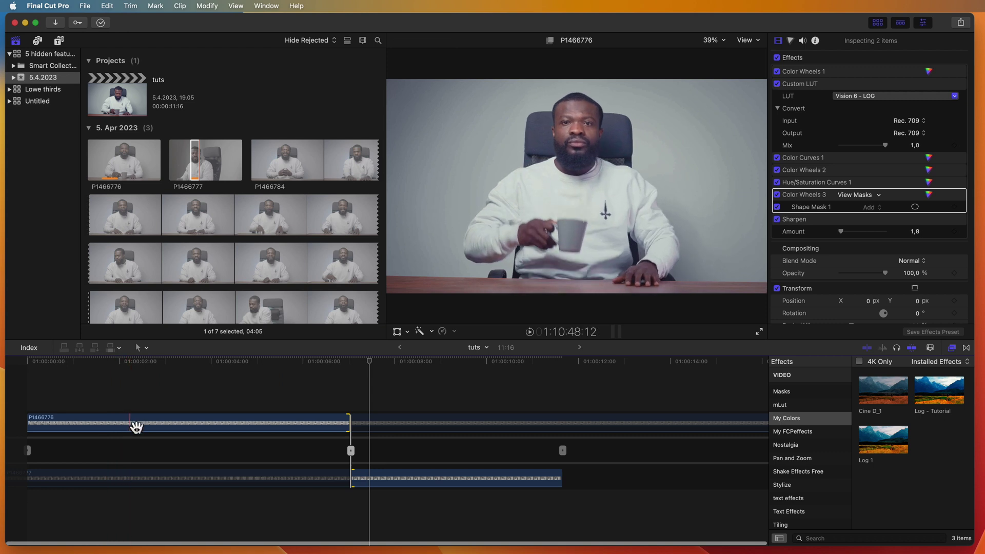
pyautogui.hotkey('alt', ']')
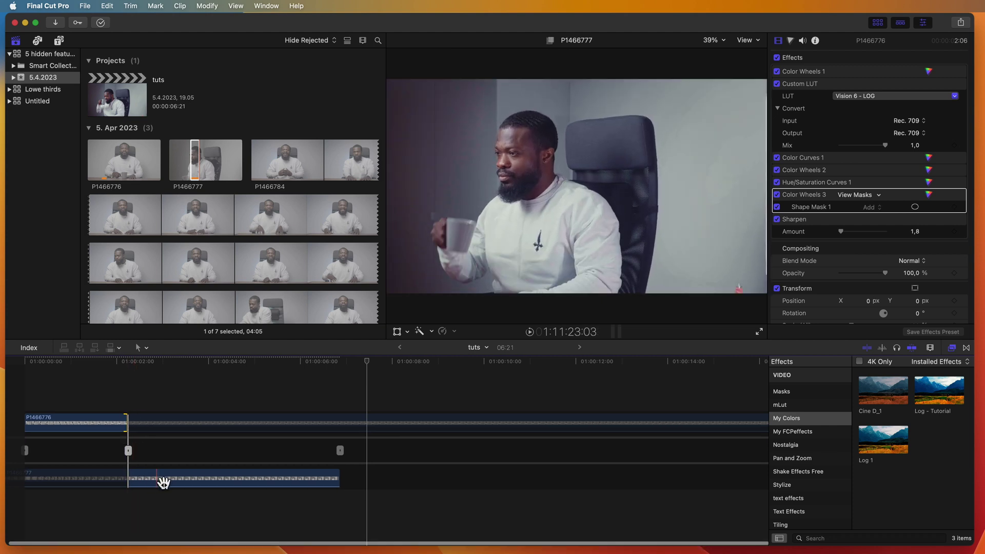
# - Roll the P1466776–P1466777 cut a few frames later, close the Precision Editor, and park the playhead in P1466776
pyautogui.click(164, 482)
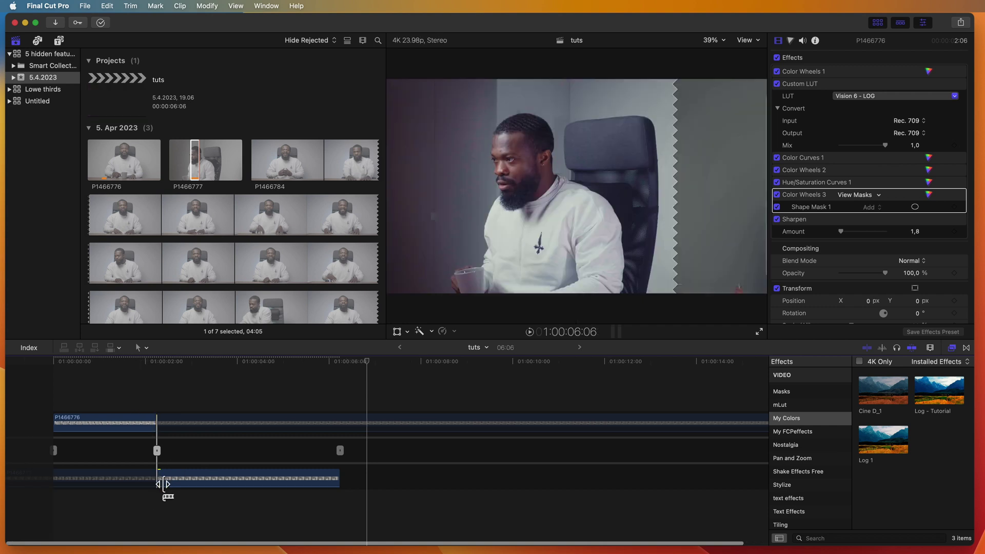
pyautogui.click(162, 454)
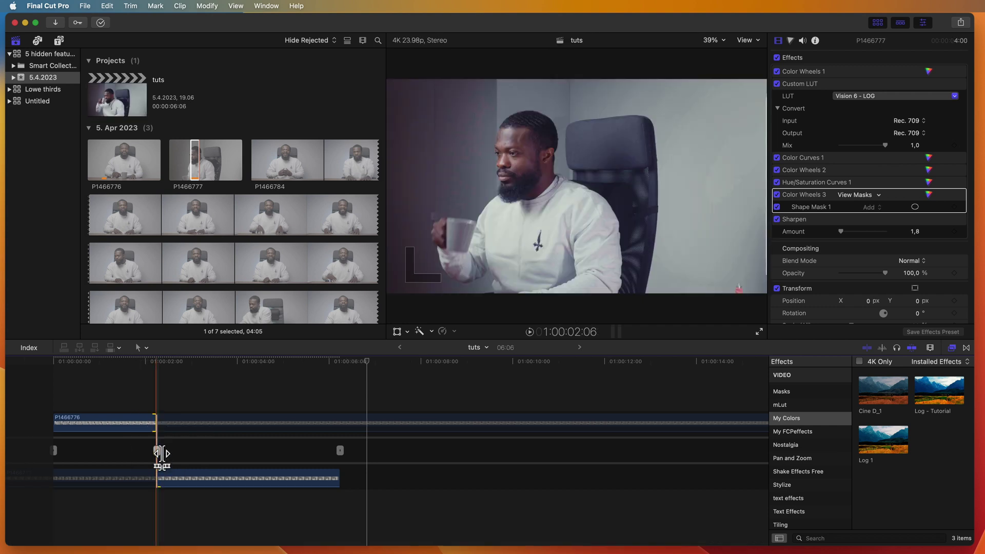
pyautogui.click(162, 454)
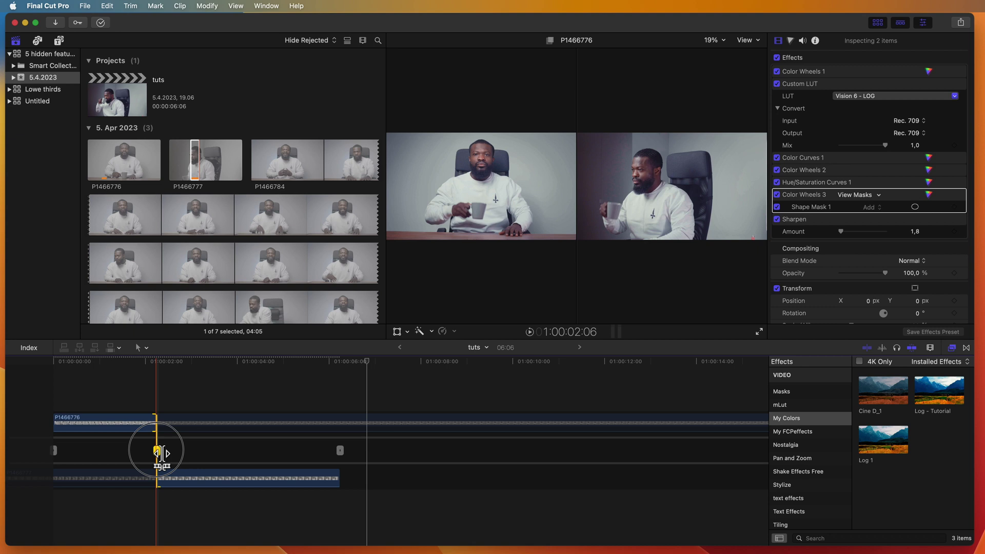
pyautogui.moveTo(162, 453); pyautogui.dragTo(165, 454)
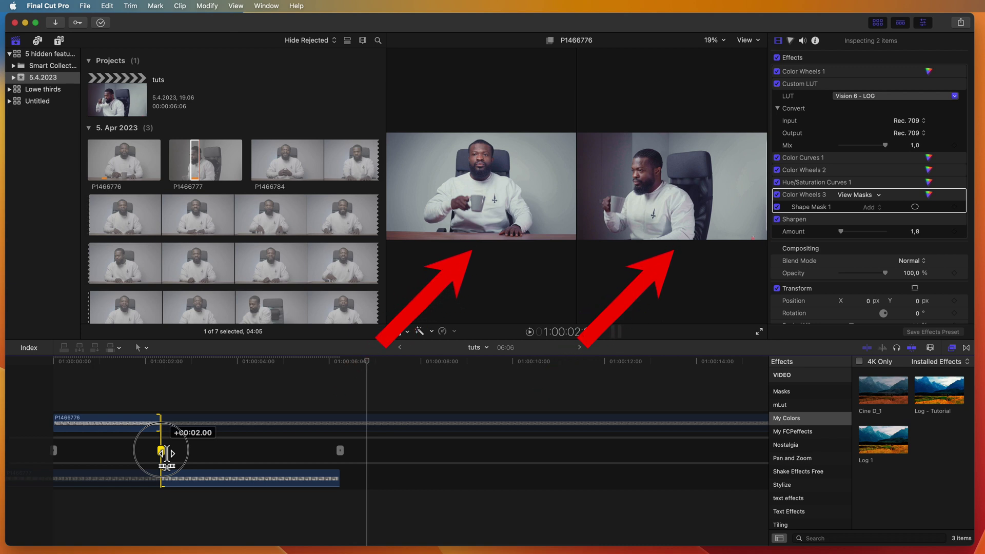
pyautogui.moveTo(164, 453); pyautogui.dragTo(166, 453)
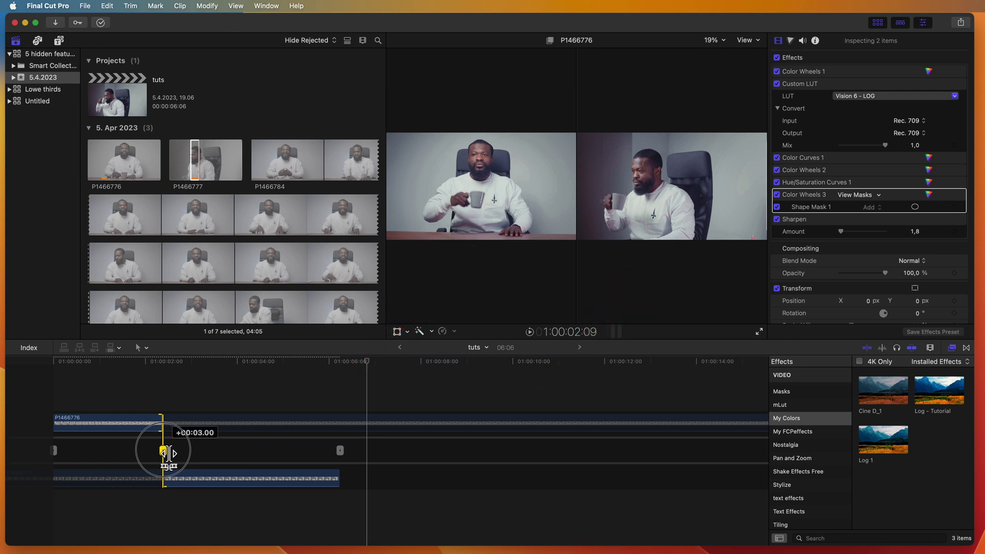
pyautogui.moveTo(167, 453); pyautogui.dragTo(164, 454)
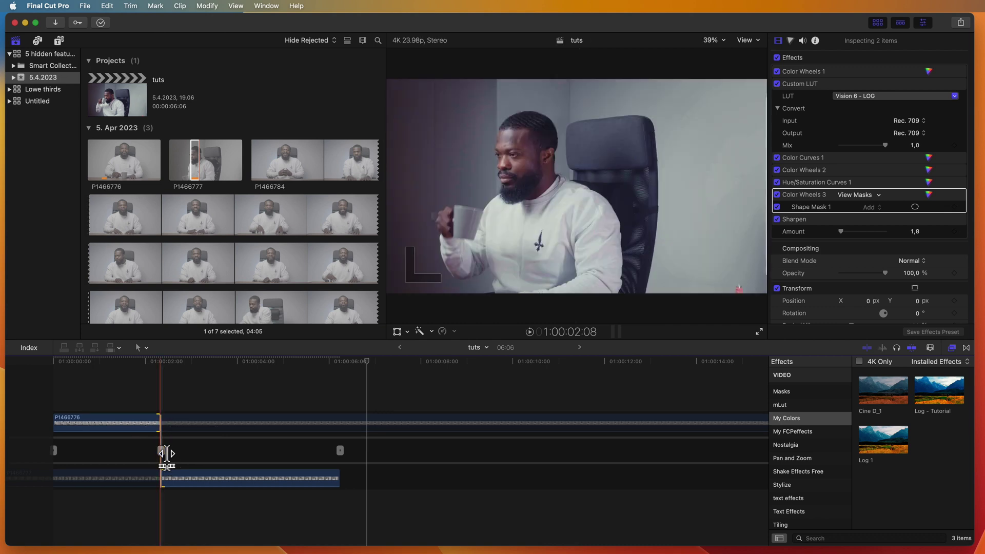
pyautogui.doubleClick(166, 453)
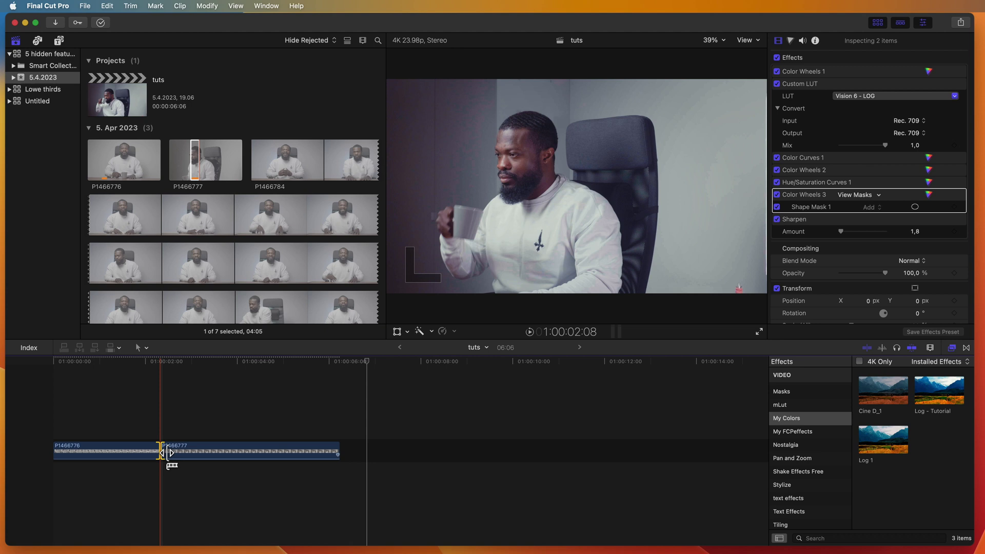
pyautogui.click(128, 424)
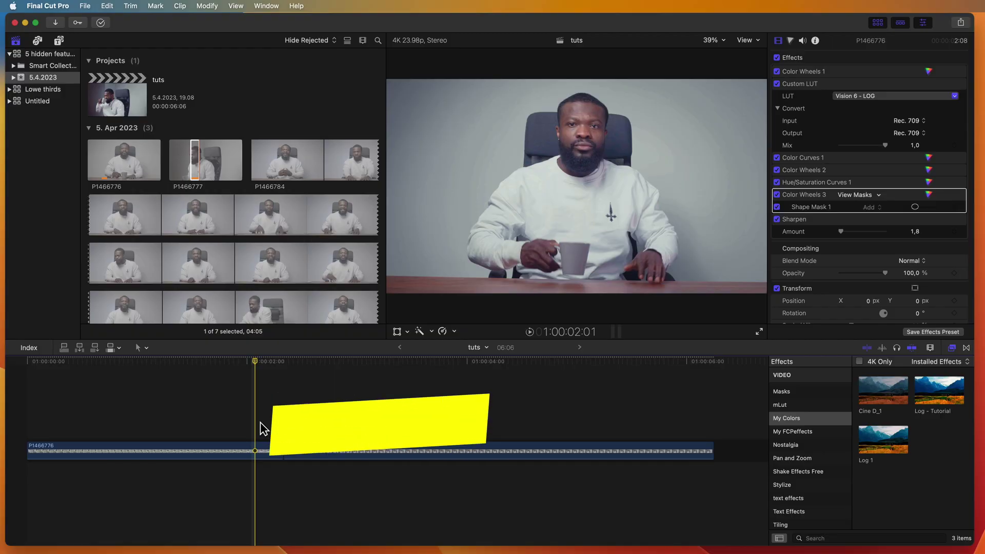
# - Open the Character Viewer beside the viewer and browse Arrows, Bullets & Stars and Currency Symbols
pyautogui.press('ctrl+super+space')
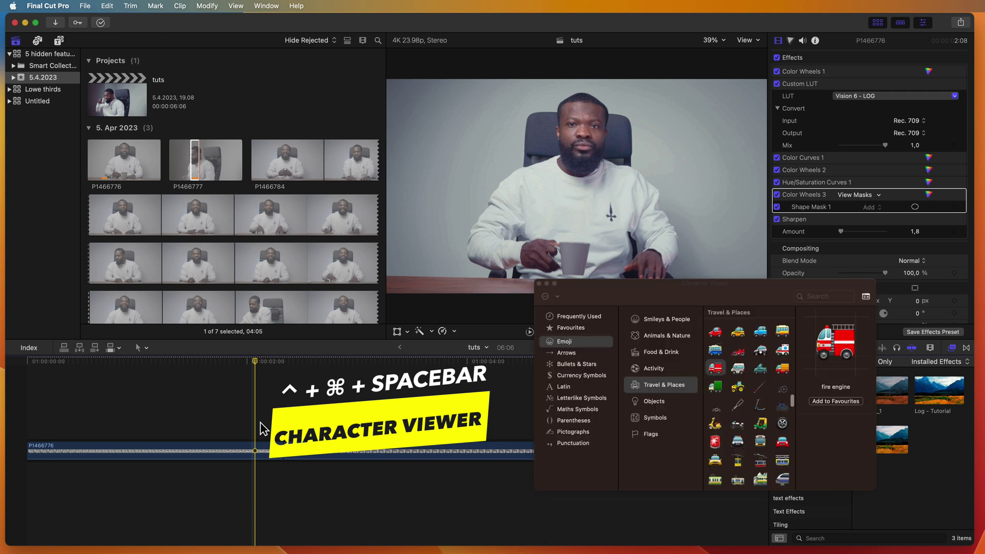
pyautogui.moveTo(496, 323); pyautogui.dragTo(526, 314)
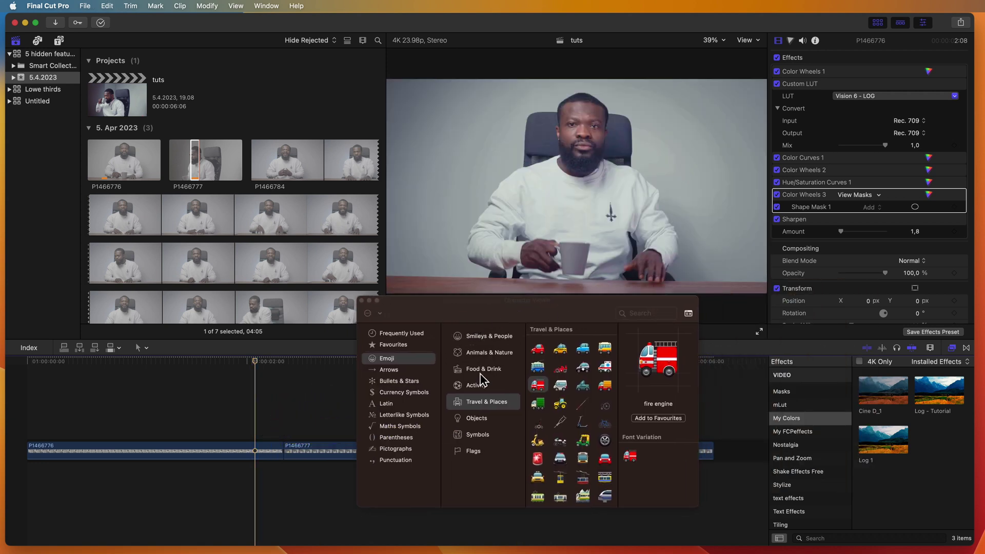
pyautogui.click(398, 370)
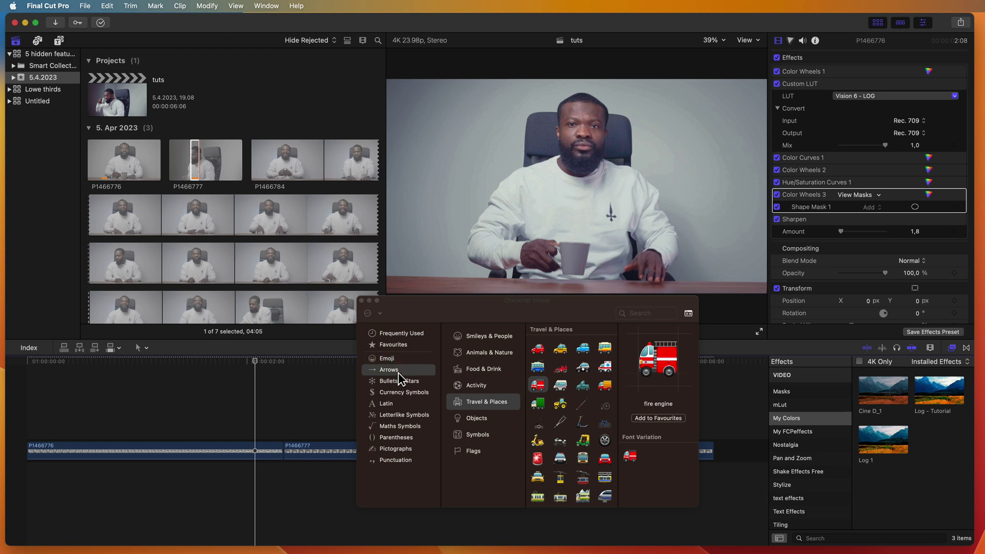
pyautogui.click(400, 382)
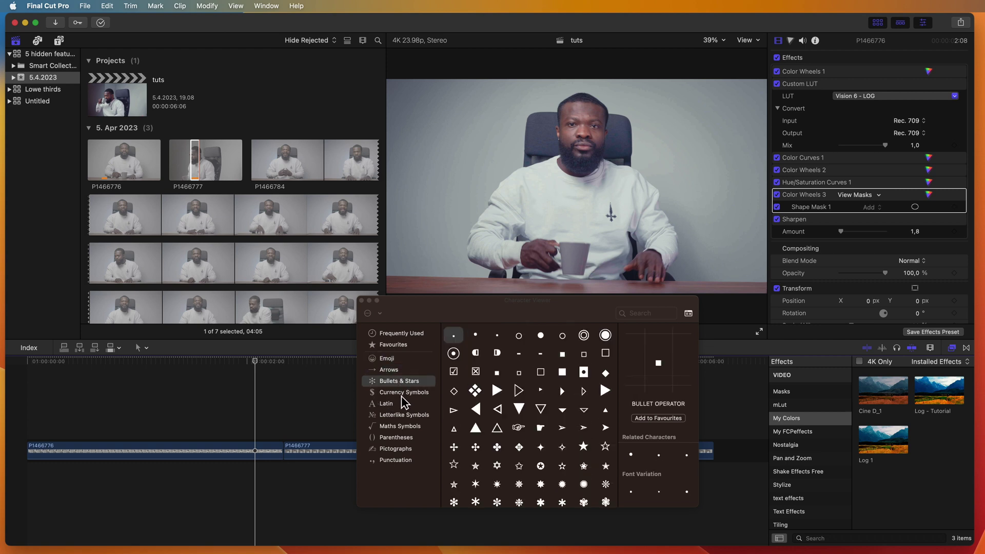
pyautogui.click(405, 393)
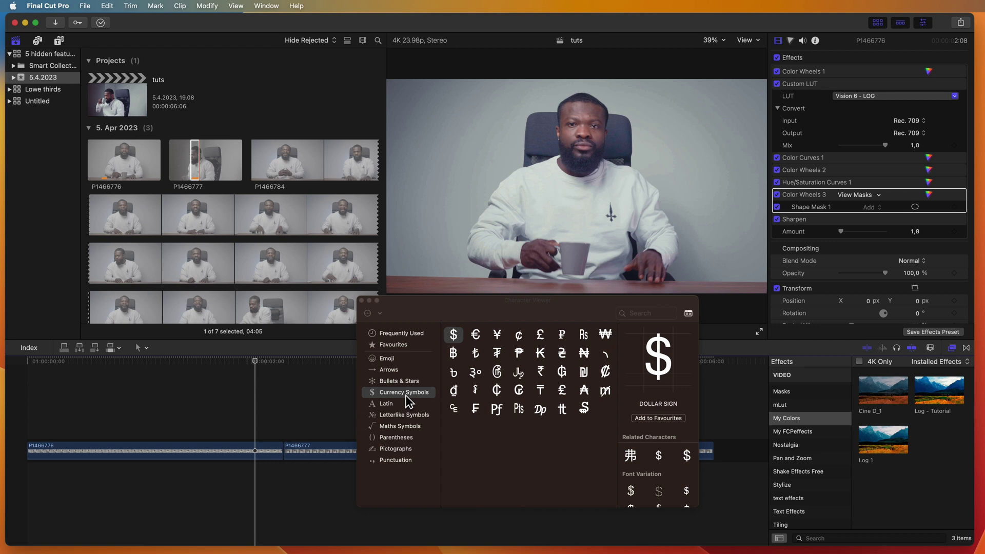
pyautogui.moveTo(397, 309); pyautogui.dragTo(468, 269)
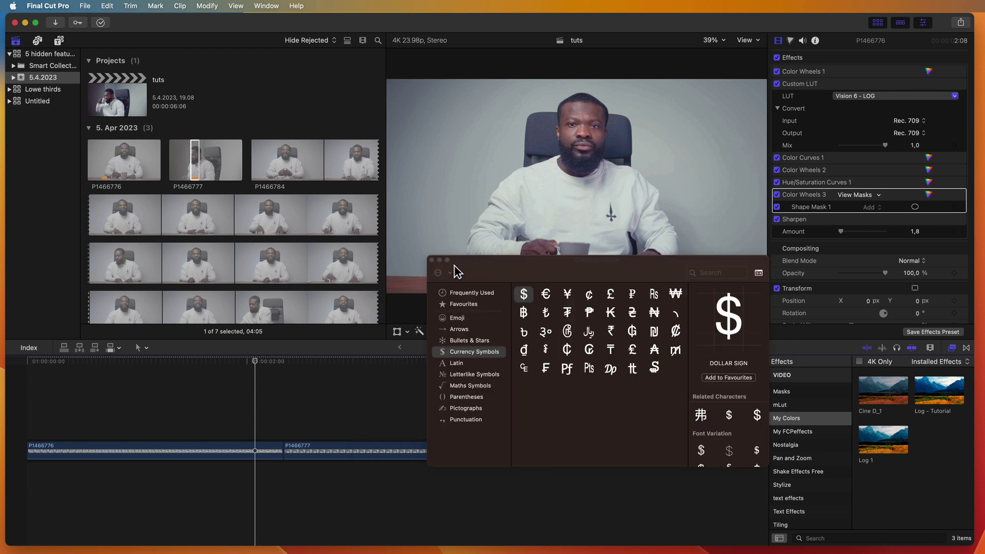
# - Add a Basic Title above the interview clip from the Titles browser
pyautogui.click(59, 41)
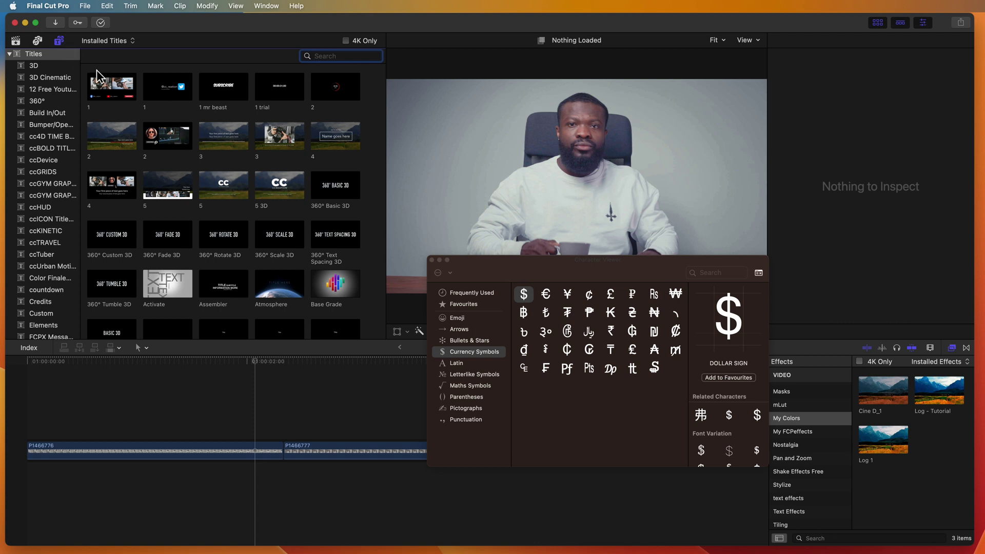
pyautogui.scroll(-3, 234, 191)
pyautogui.moveTo(225, 277); pyautogui.dragTo(245, 419)
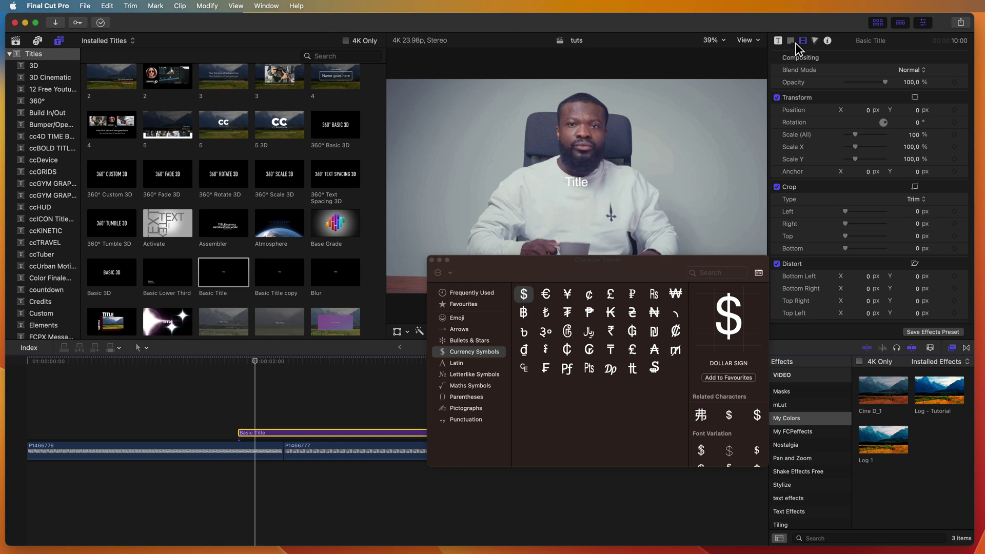
# - Set the title's text to the heart-eyes emoji from the Smileys & People emoji
pyautogui.click(793, 42)
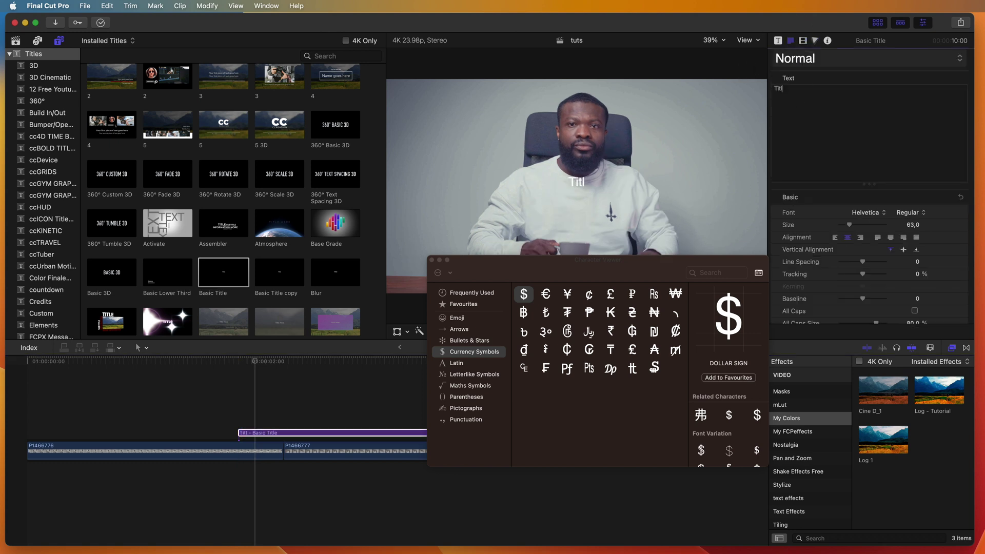
pyautogui.click(477, 323)
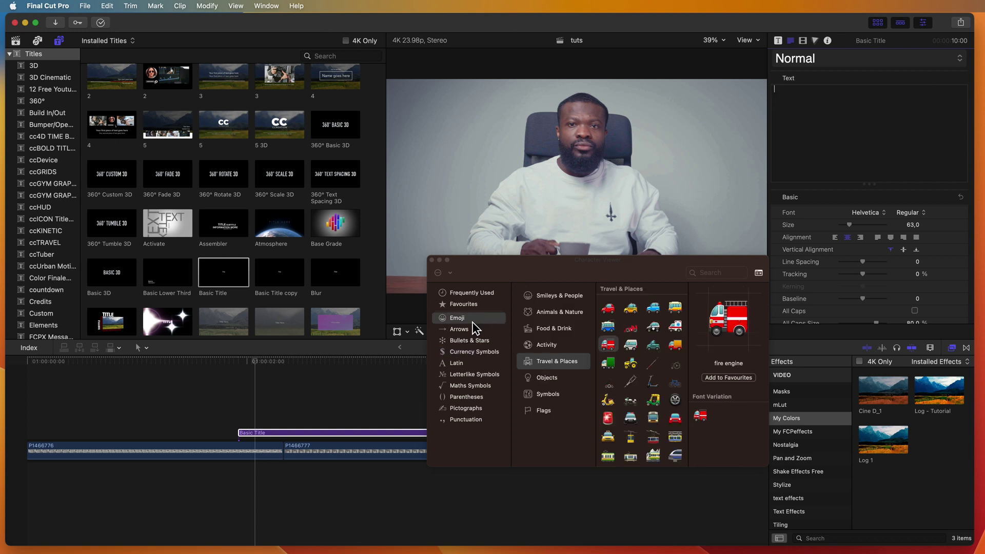
pyautogui.click(471, 329)
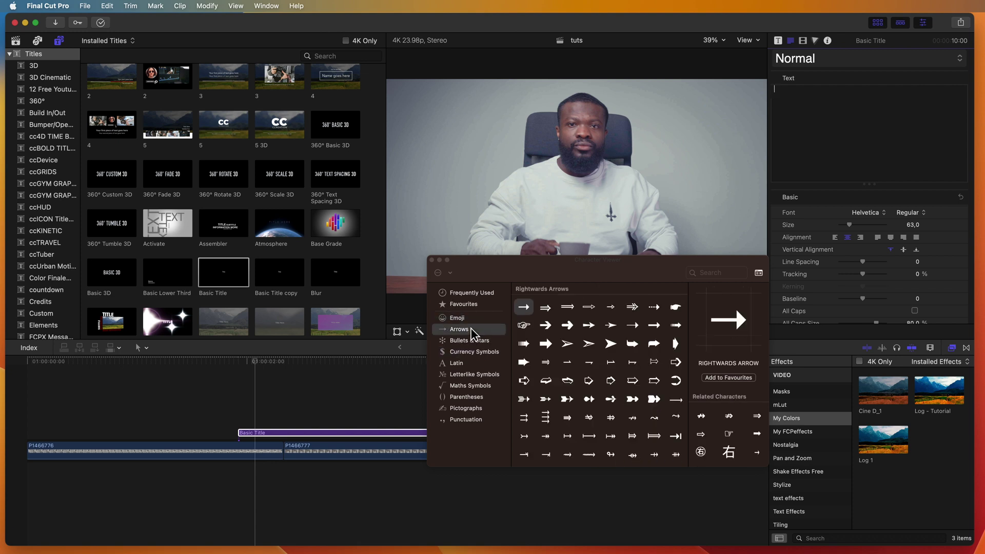
pyautogui.click(472, 318)
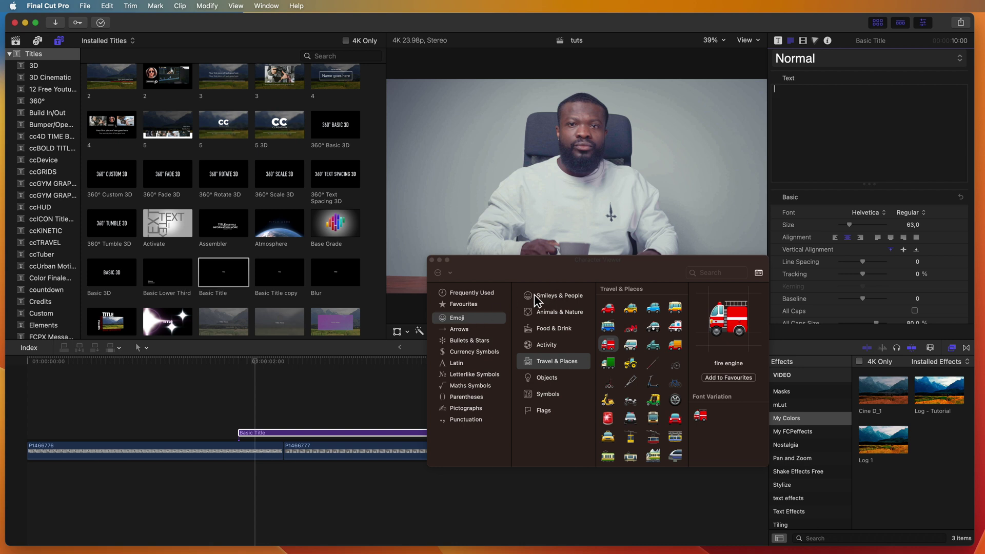
pyautogui.click(559, 295)
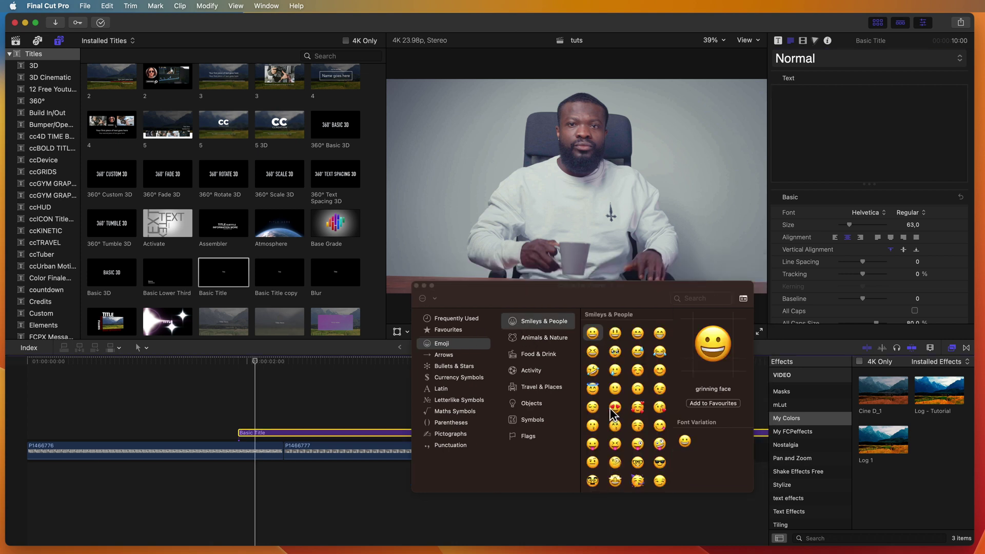
pyautogui.moveTo(615, 408); pyautogui.dragTo(890, 109)
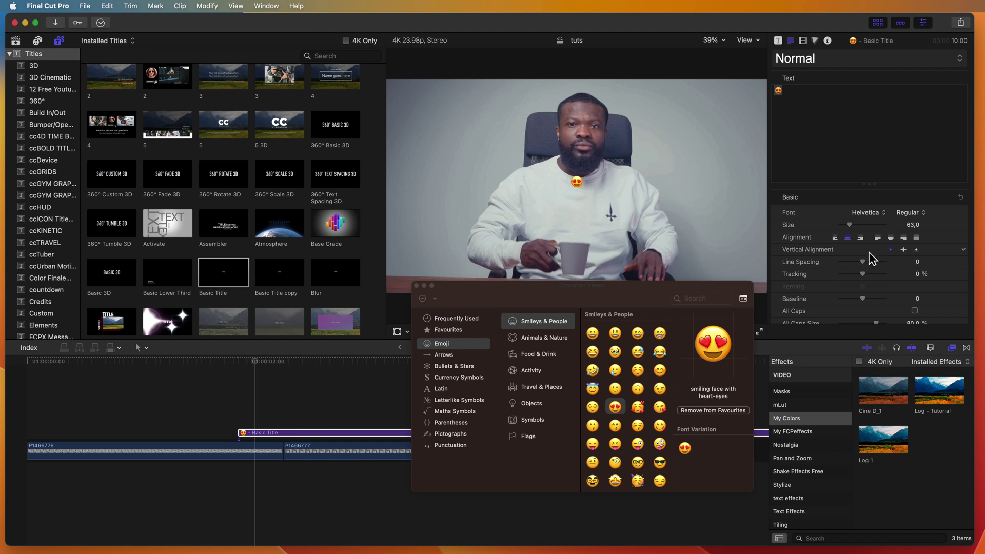
# - Enlarge the heart-eyes title to about 261% scale
pyautogui.click(804, 43)
pyautogui.moveTo(855, 134); pyautogui.dragTo(876, 144)
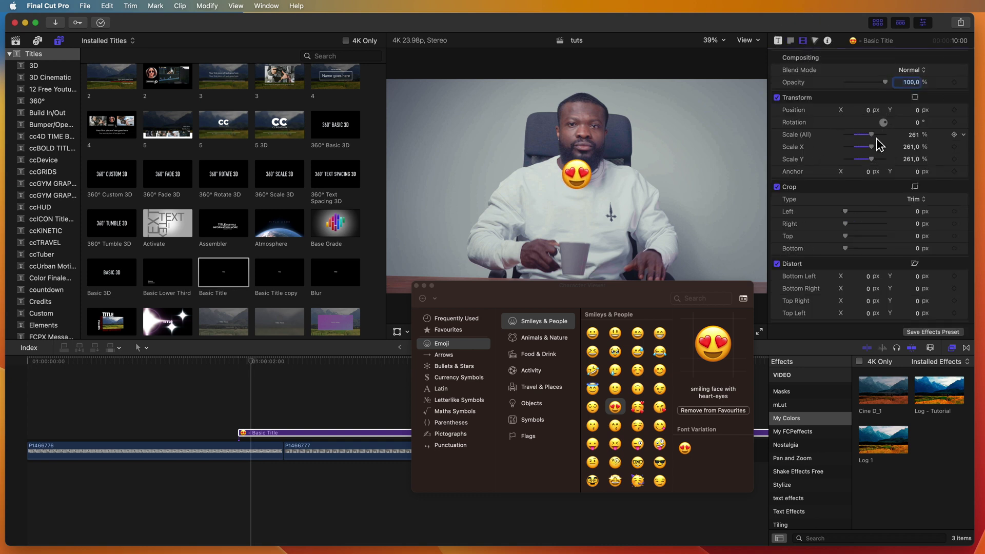
pyautogui.click(778, 40)
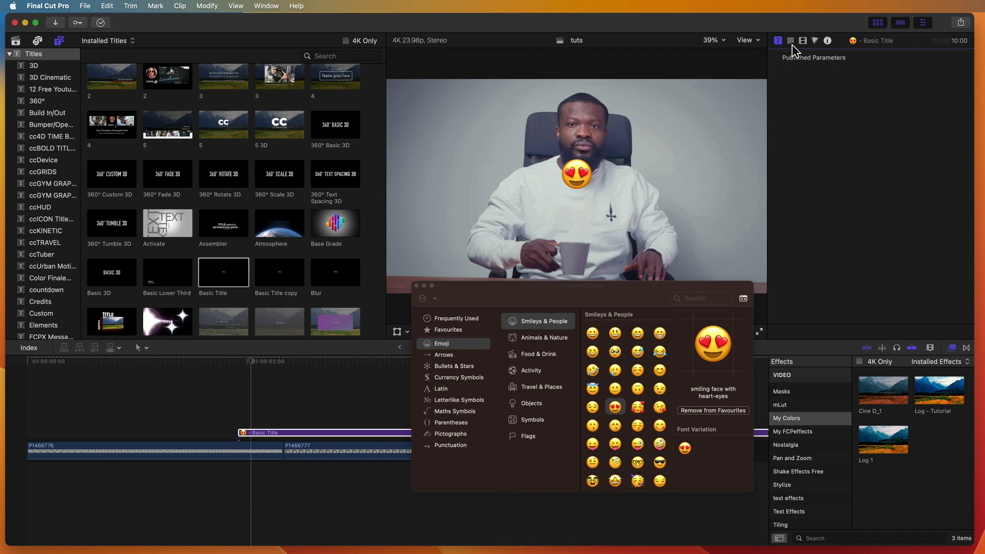
pyautogui.click(791, 42)
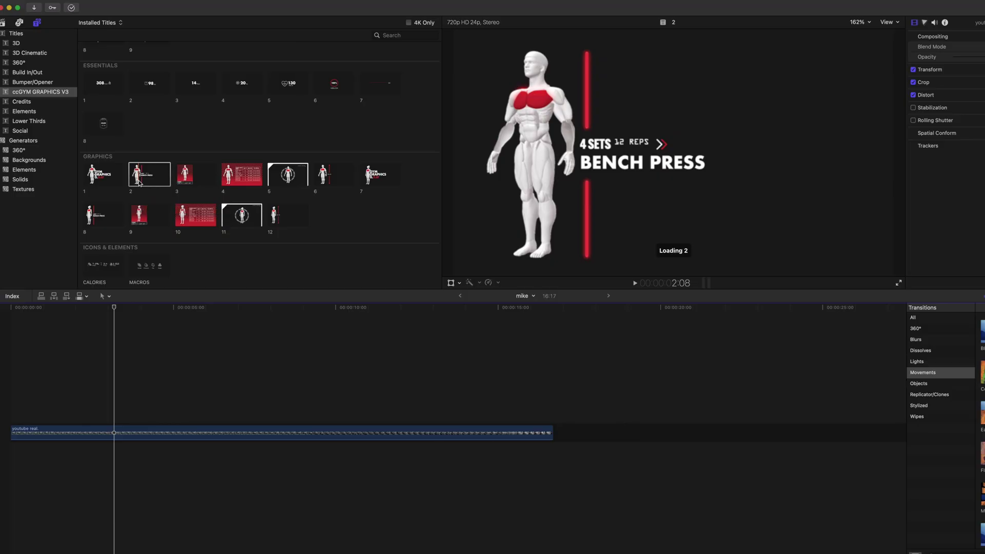
# - Place the bench-press anatomy workout title over the gym footage
pyautogui.moveTo(142, 181); pyautogui.dragTo(98, 341)
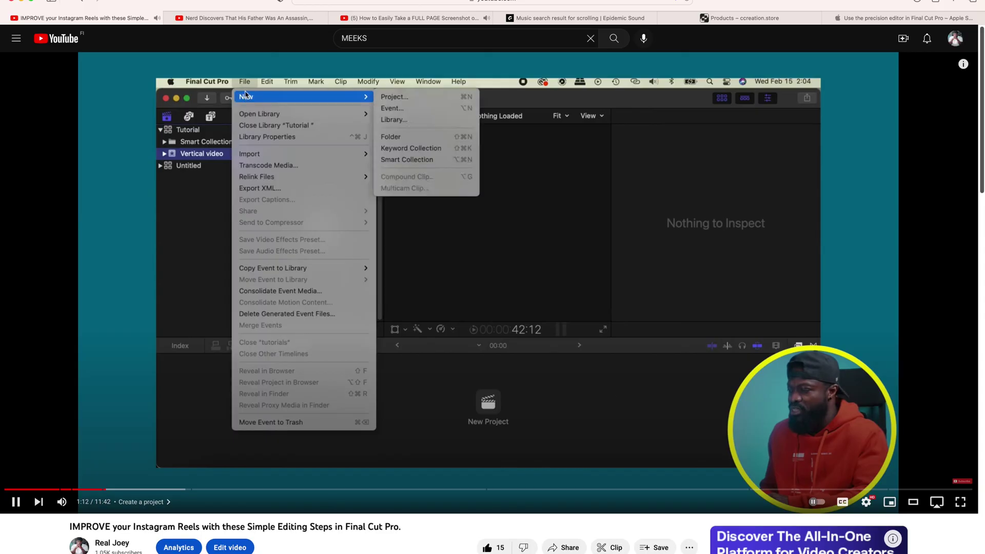
# - Scroll the YouTube page down to the description's Chapters timestamps
pyautogui.scroll(-5, 401, 512)
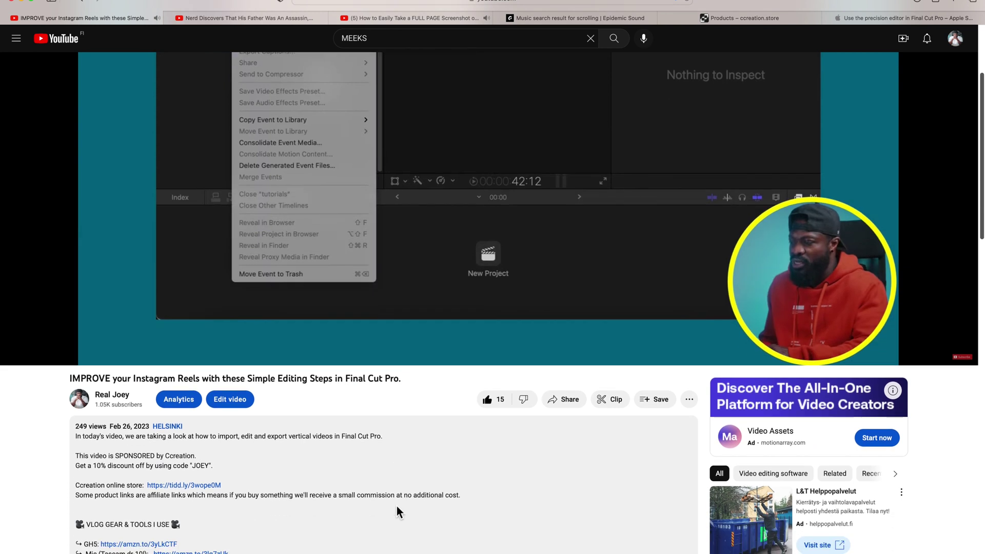
pyautogui.scroll(-4, 397, 510)
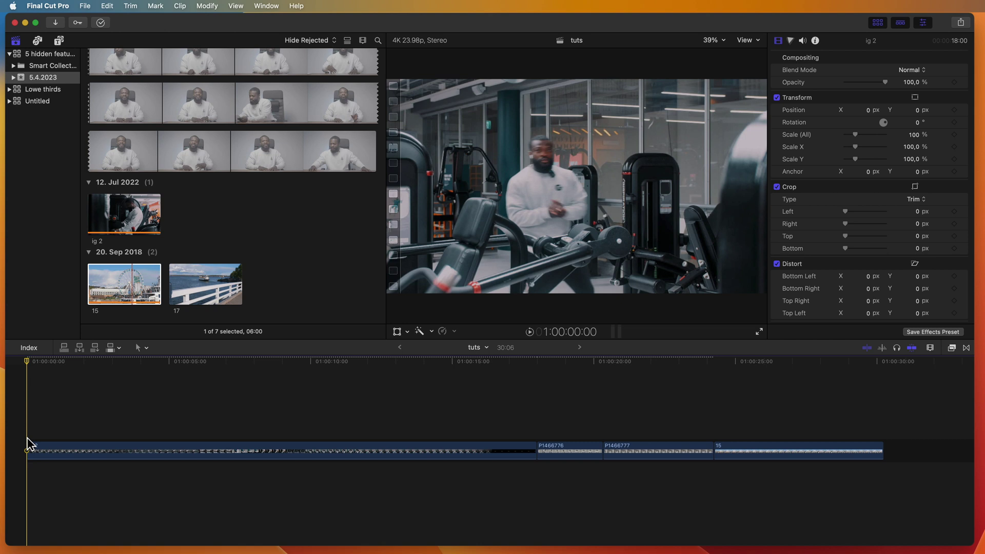
# - Add a chapter marker named 'Intro' at the start of the ig 2 clip
pyautogui.hscroll(1, 29, 444)
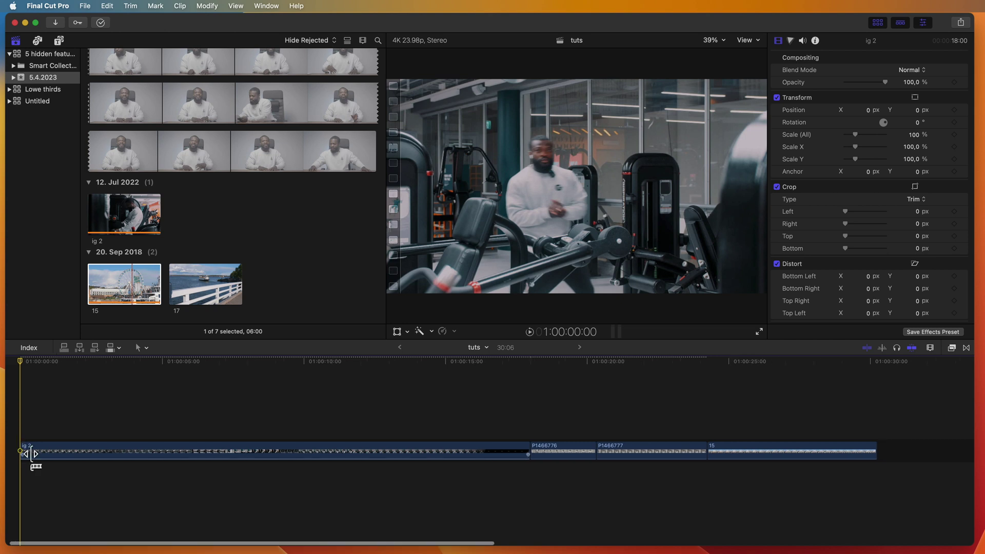
pyautogui.click(27, 451)
pyautogui.click(28, 452)
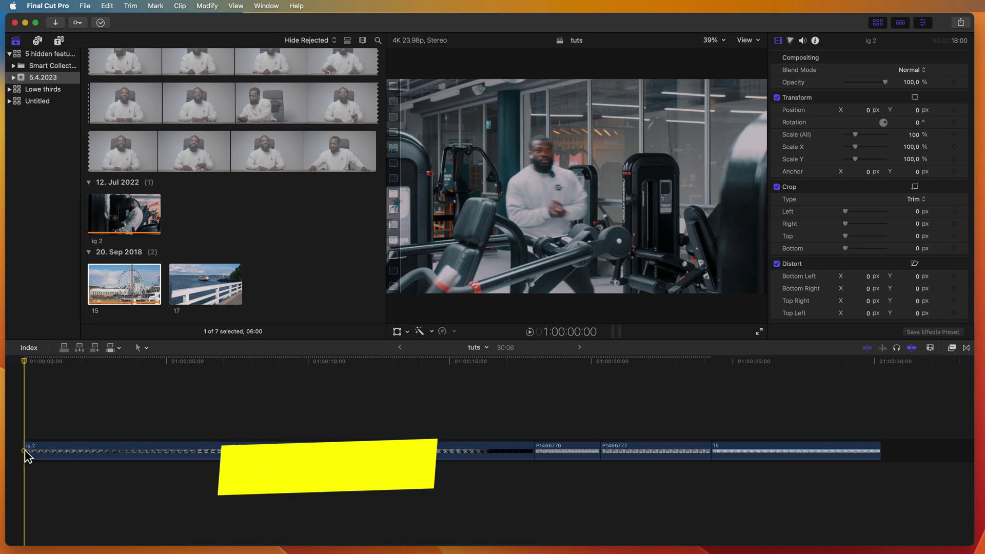
pyautogui.hotkey('alt', 'm')
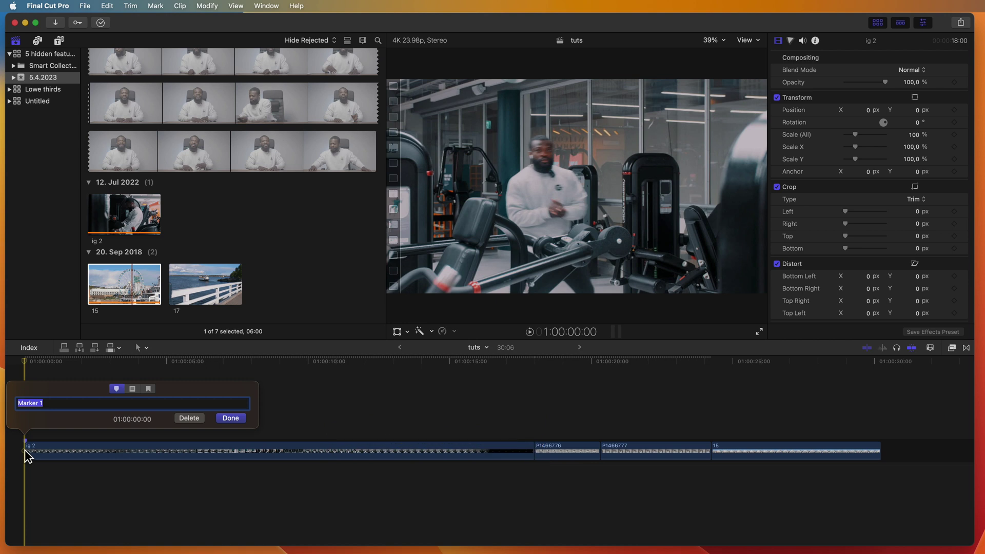
pyautogui.click(148, 388)
pyautogui.click(96, 403)
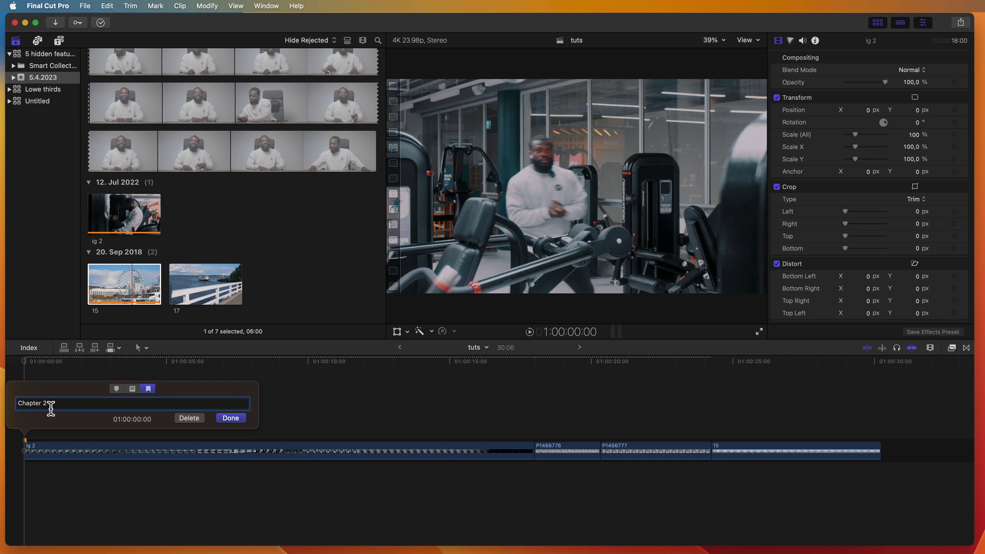
pyautogui.moveTo(51, 403); pyautogui.dragTo(9, 408)
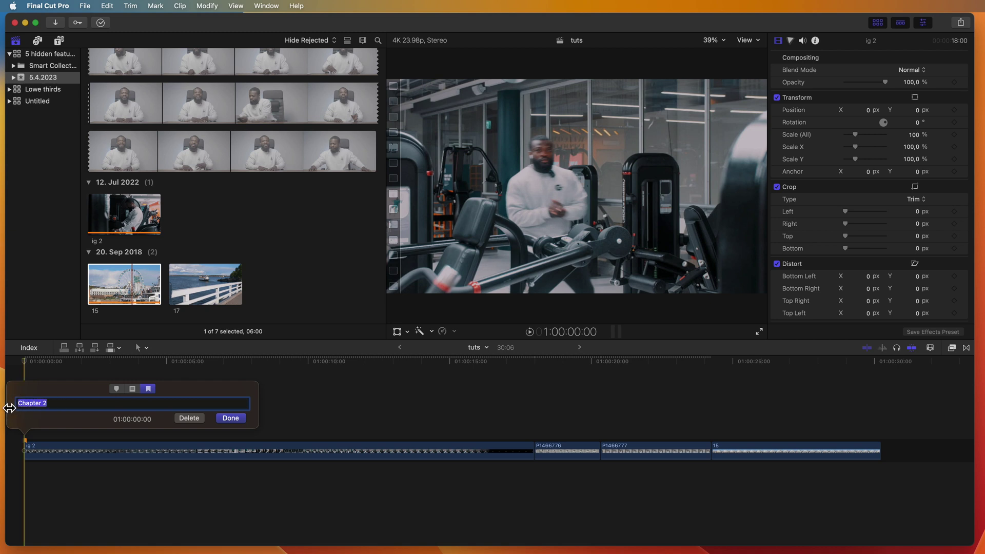
pyautogui.write('Intro')
pyautogui.press('Return')
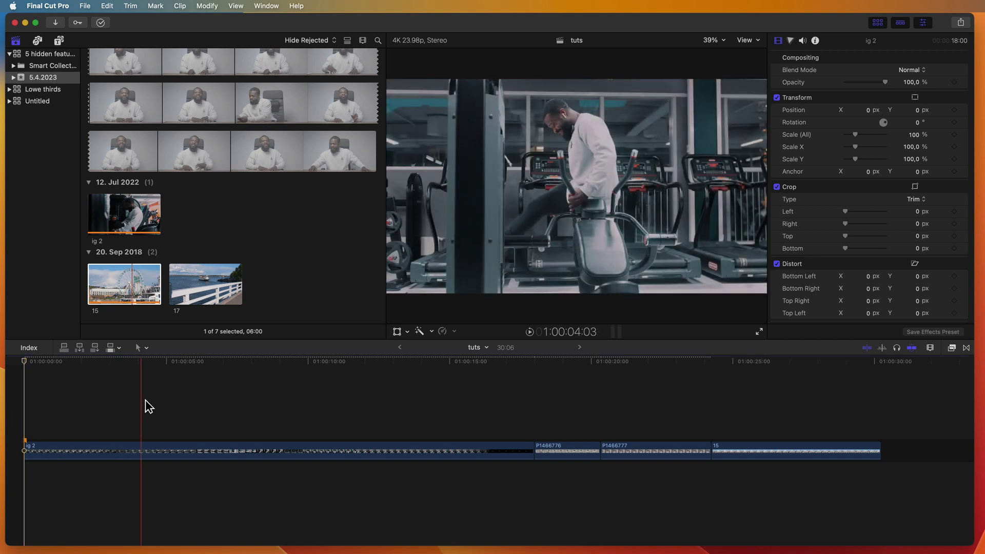
# - Add chapter markers for the warm up at 1:00:03:17 and the leg workout section
pyautogui.click(130, 404)
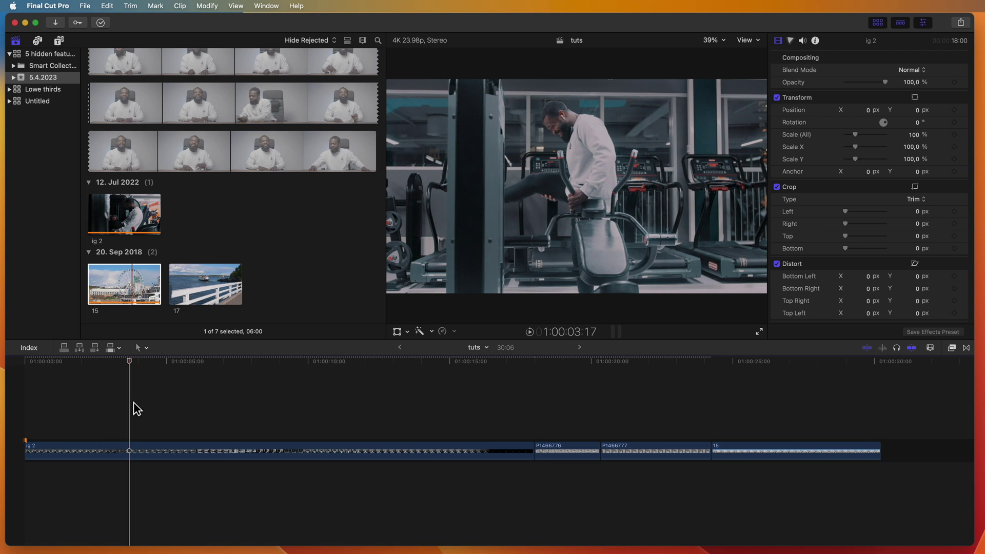
pyautogui.hotkey('alt', 'm')
pyautogui.click(148, 388)
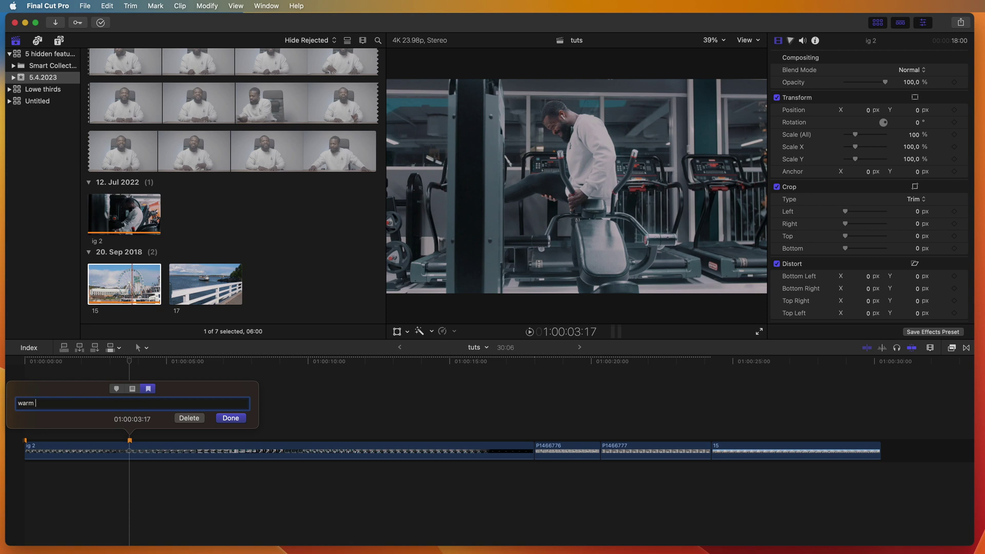
pyautogui.press('Return')
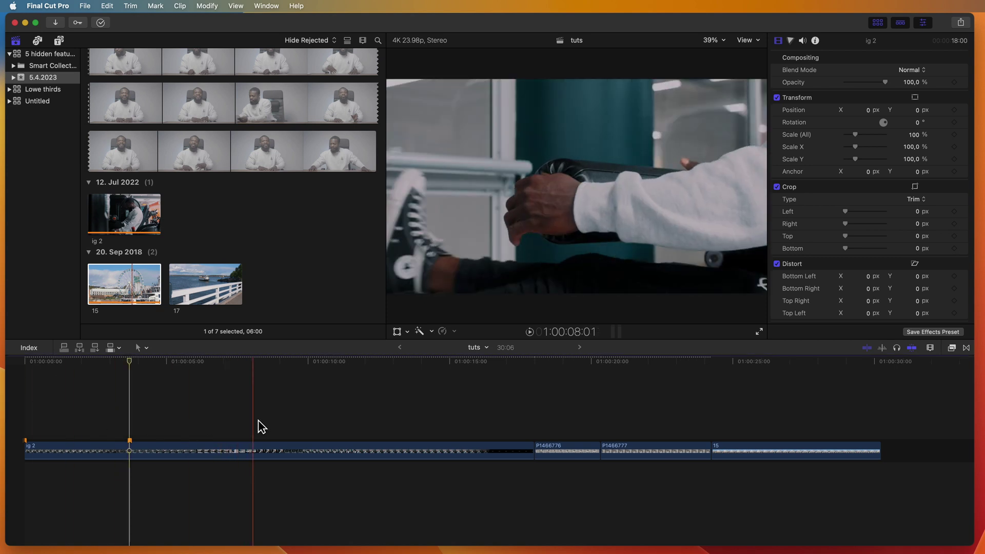
pyautogui.click(280, 426)
pyautogui.hotkey('alt', 'm')
pyautogui.click(297, 389)
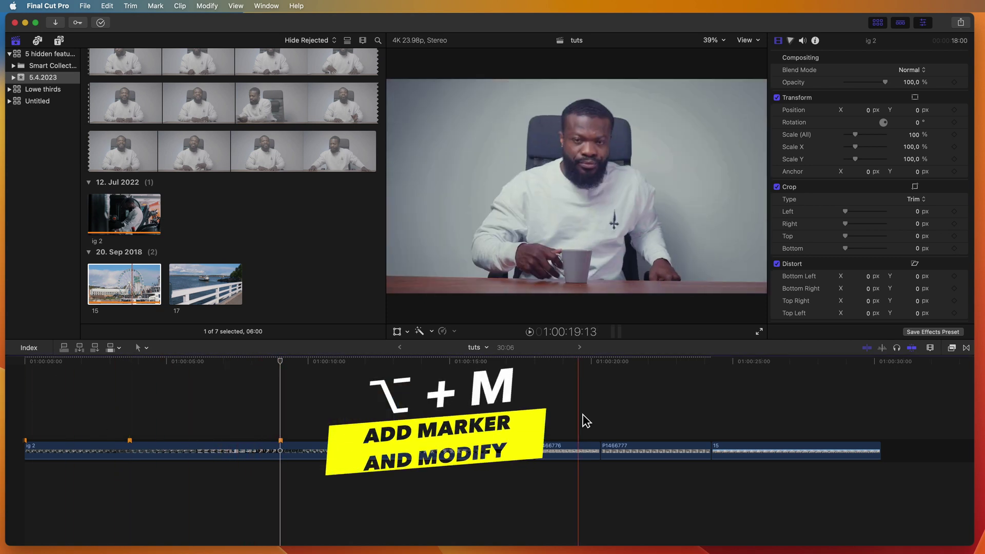
pyautogui.hotkey('alt', 'm')
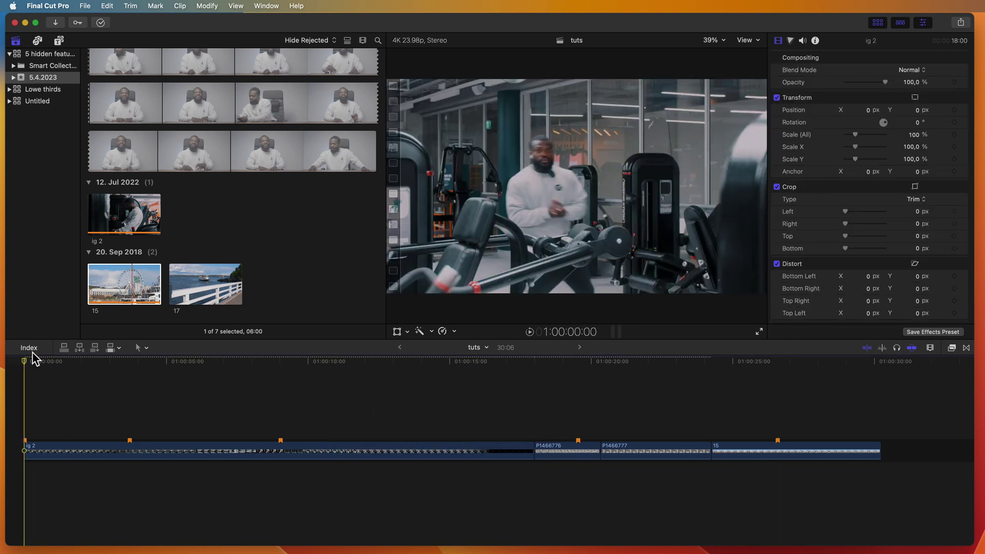
# - List the five markers with their timecodes in the timeline index Tags, then jump to the project's end
pyautogui.click(30, 349)
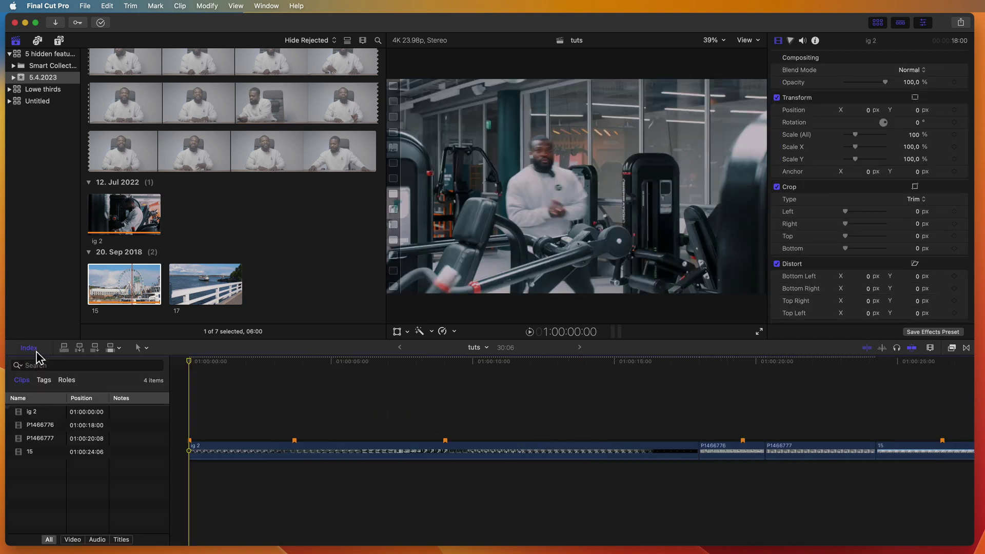
pyautogui.click(51, 385)
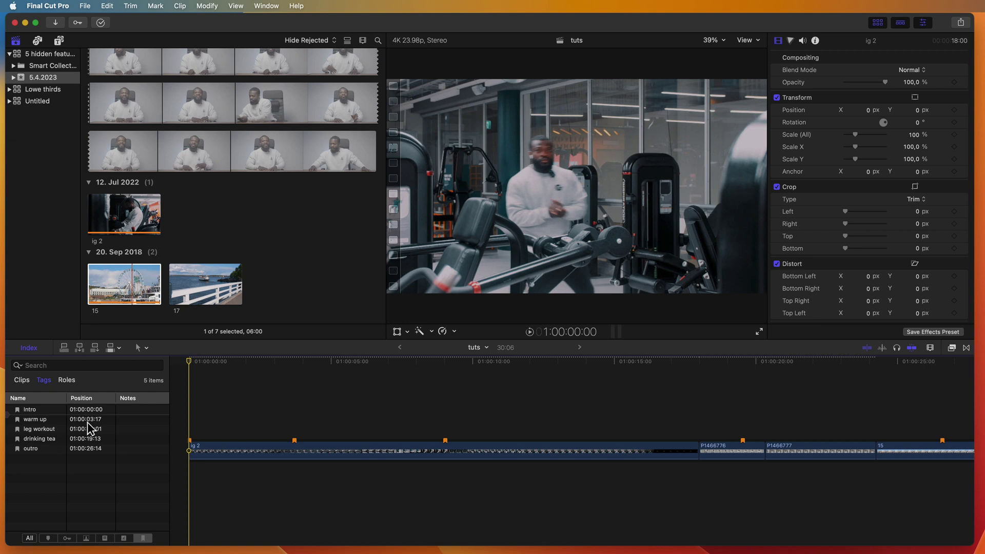
pyautogui.press('End')
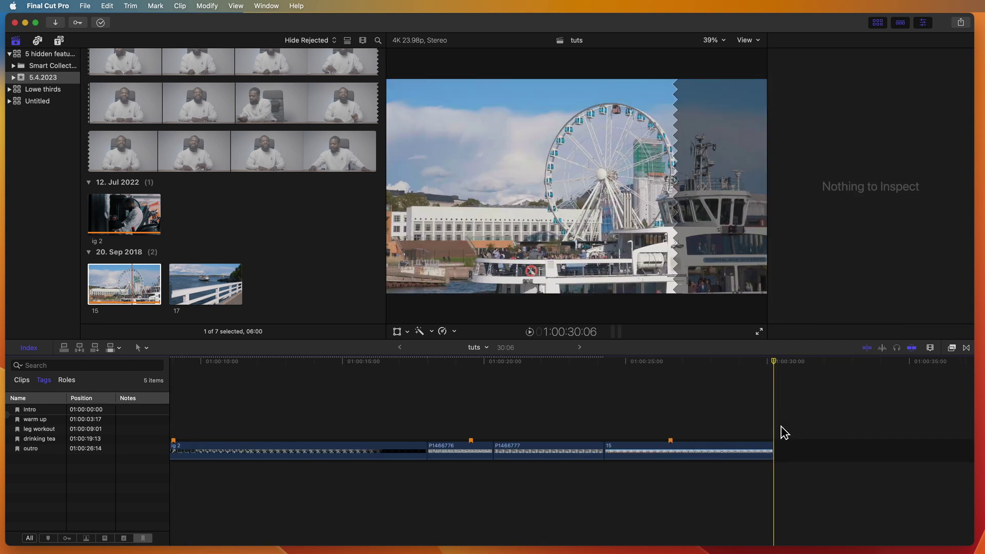
# - Add a left-aligned Basic Title at the timeline's end with its placeholder text cleared
pyautogui.click(59, 41)
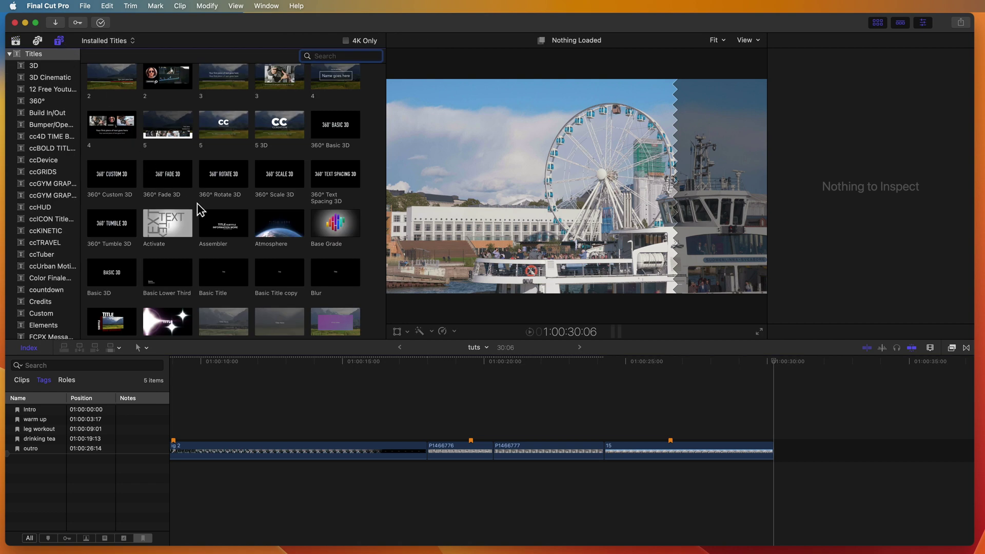
pyautogui.moveTo(219, 281); pyautogui.dragTo(787, 451)
pyautogui.click(790, 41)
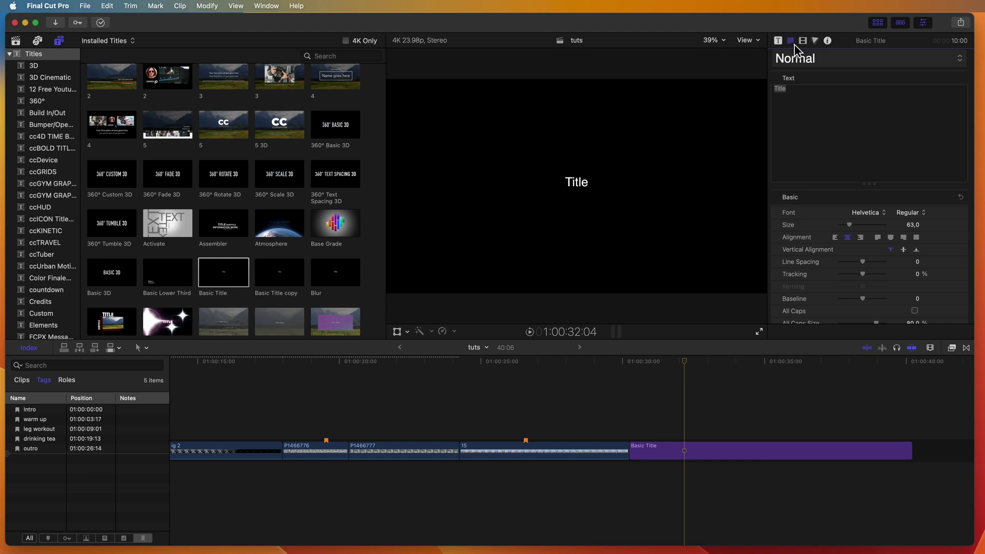
pyautogui.click(799, 89)
pyautogui.press('BackSpace')
pyautogui.press('BackSpace')
pyautogui.press('BackSpace')
pyautogui.press('BackSpace')
pyautogui.press('BackSpace')
pyautogui.click(838, 238)
# - Type the chapter lines: 00:00 Intro, 00:03 Warm up, 00:09 Leg workout, 00:19 Drinking tea, 00:26 Outro
pyautogui.click(782, 107)
pyautogui.write('00:00')
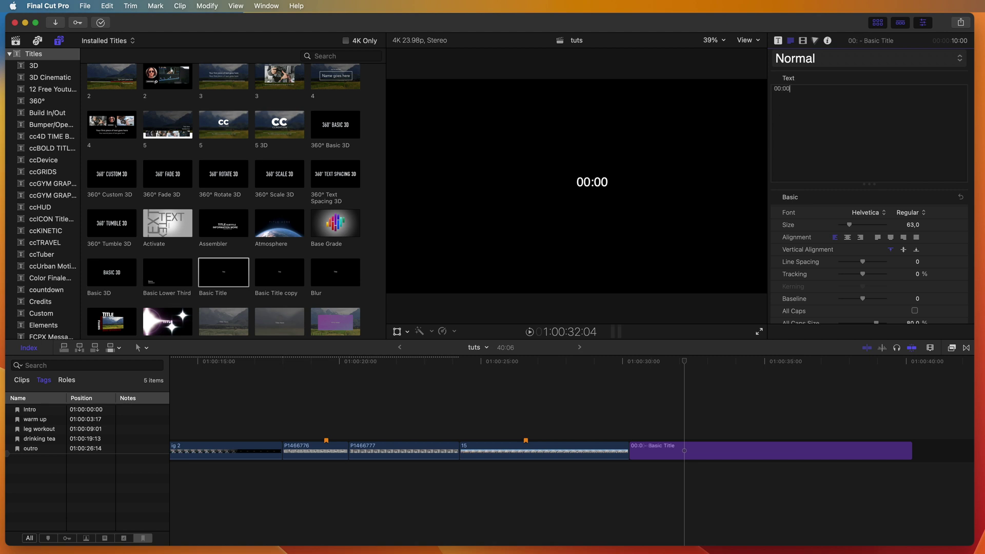
pyautogui.write(' Intro')
pyautogui.press('Return')
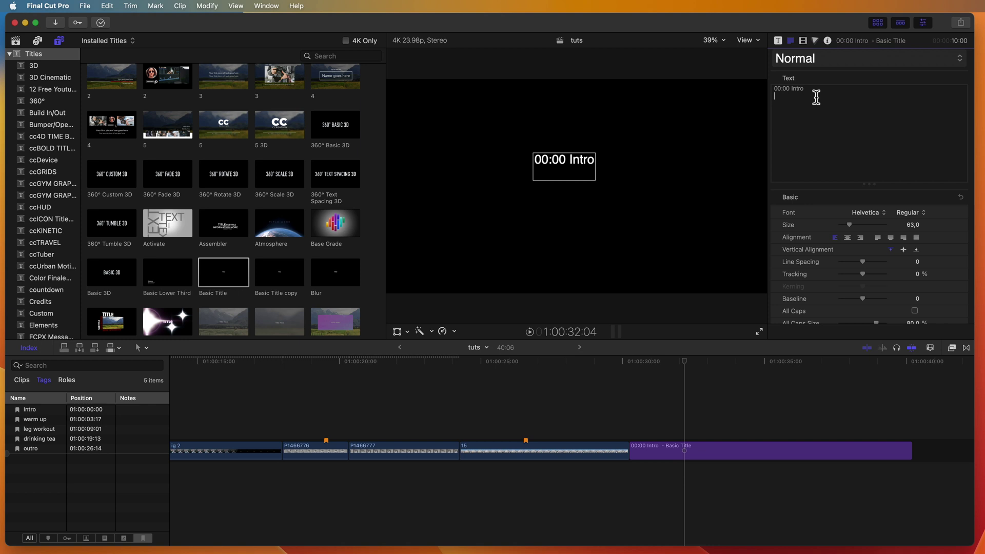
pyautogui.click(91, 430)
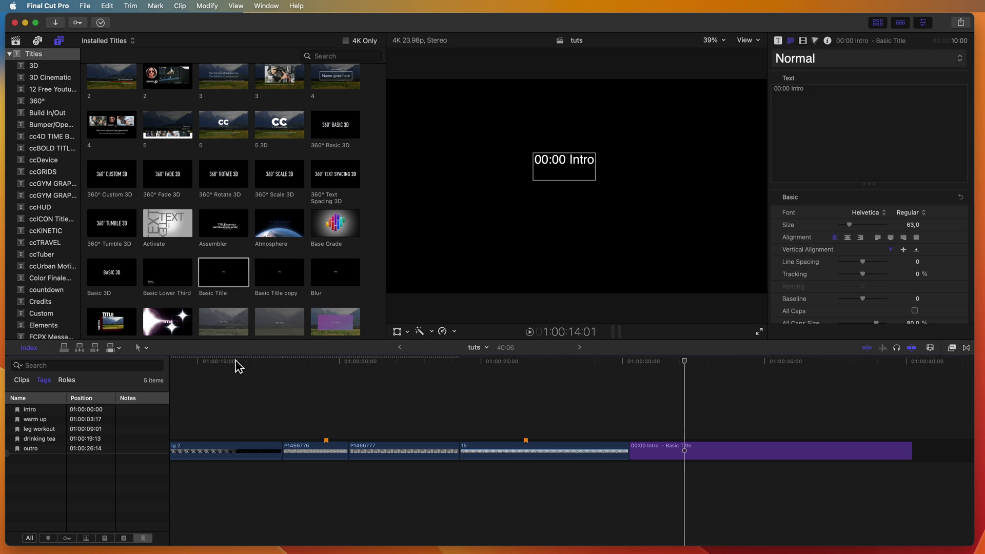
pyautogui.click(782, 114)
pyautogui.write('00')
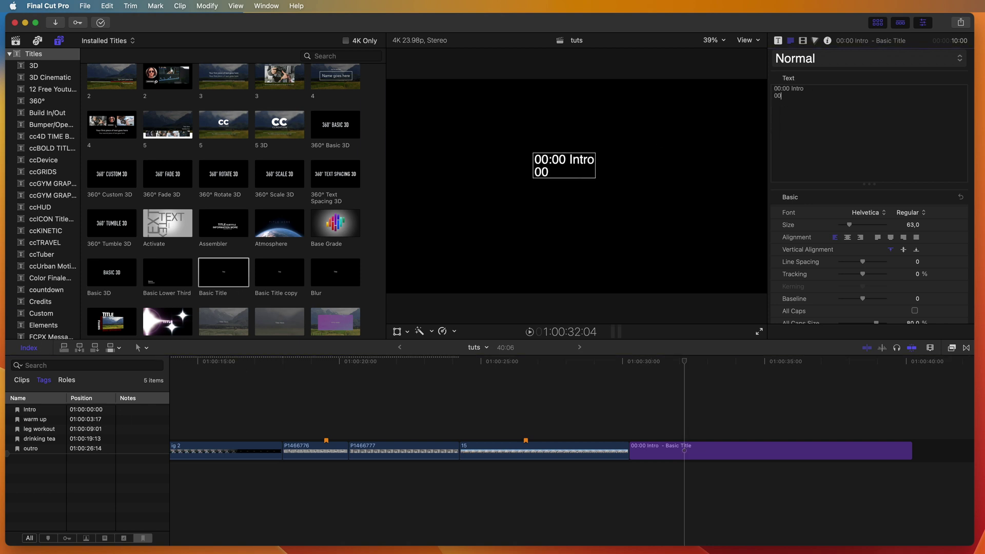
pyautogui.write(':03 Warm up')
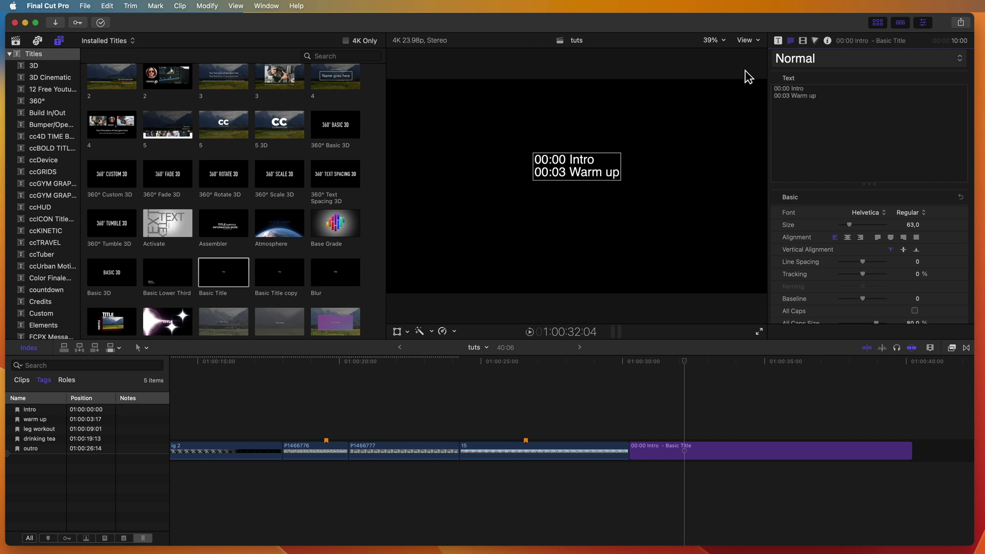
pyautogui.press('Return')
pyautogui.write('00:09 Leg workout')
pyautogui.press('Return')
pyautogui.write('00:19 Drinking tea')
pyautogui.press('Return')
pyautogui.write('00:26 Outro')
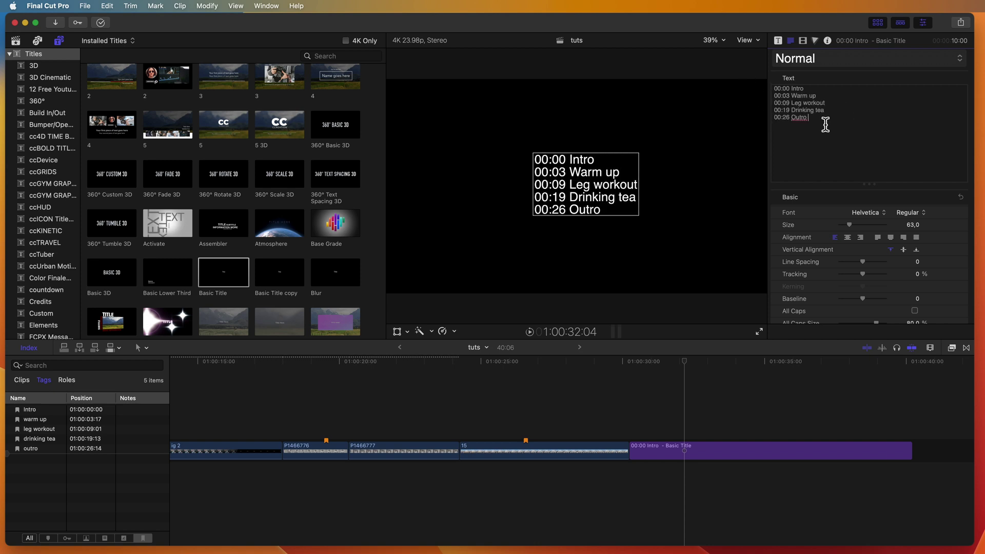
# - Copy all five timecode lines and place the caret in the YouTube video description
pyautogui.tripleClick(825, 122)
pyautogui.moveTo(825, 122); pyautogui.dragTo(758, 88)
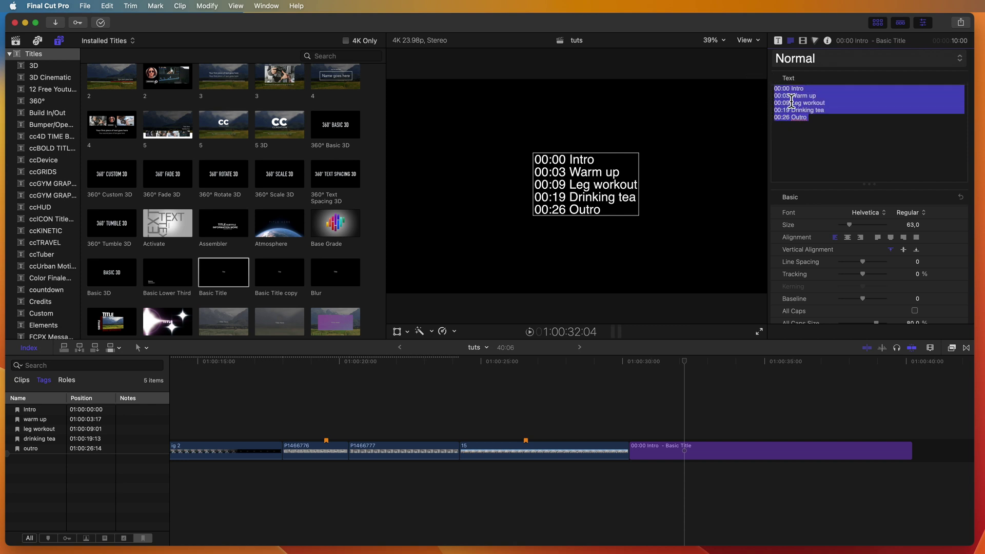
pyautogui.press('super+c')
pyautogui.press('super+Tab')
pyautogui.click(280, 322)
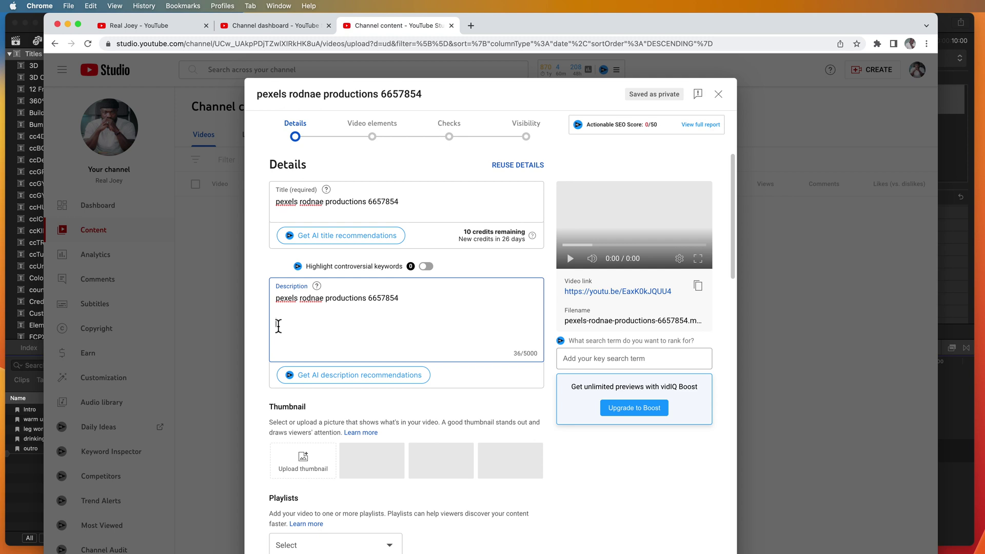
# - Paste the five chapter lines, 00:00 Intro through 00:26 Outro, into the description
pyautogui.press('super+v')
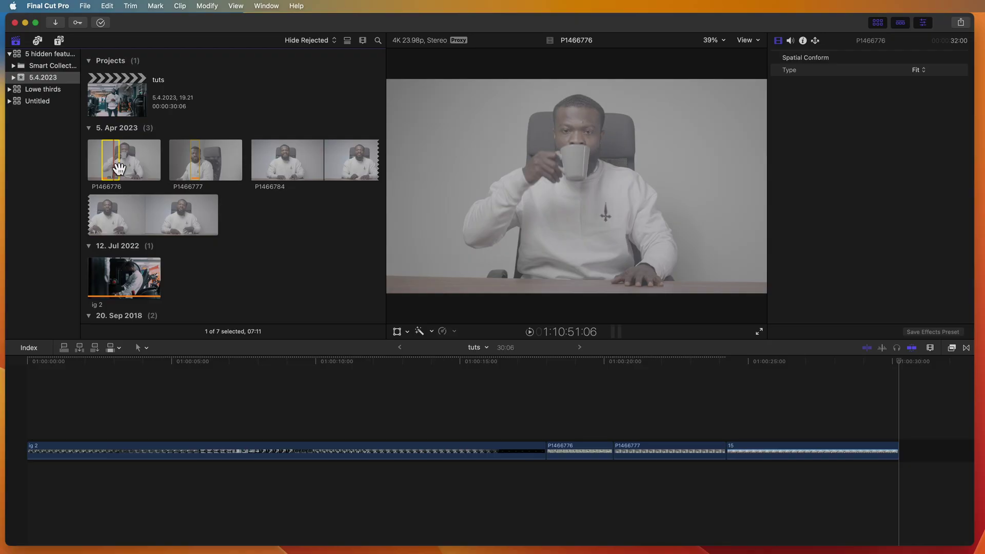
# - Turn on Used Media Ranges for the browser
pyautogui.click(236, 7)
pyautogui.moveTo(249, 54)
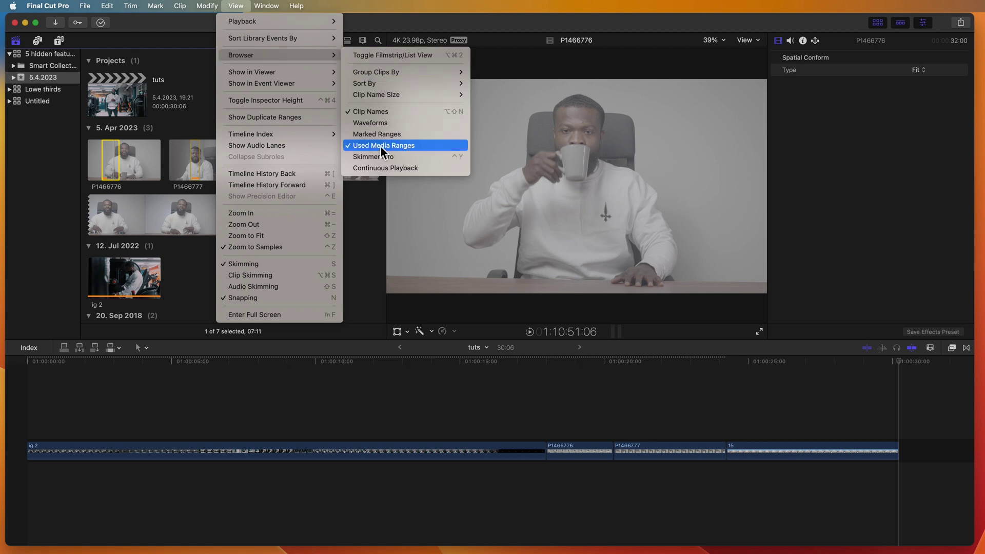
pyautogui.click(202, 312)
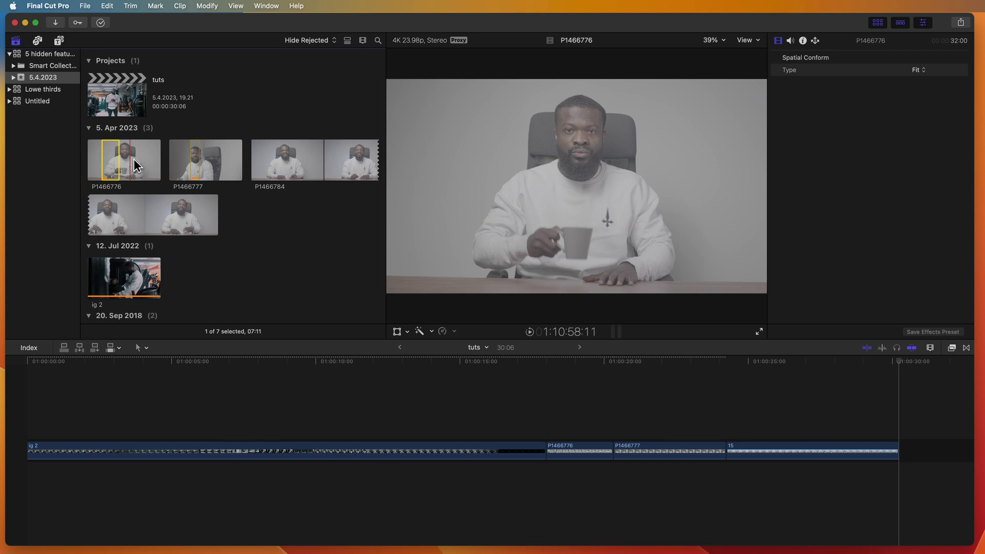
# - Mark a range in clip P1466776 and append it to the project's end
pyautogui.press('i')
pyautogui.press('o')
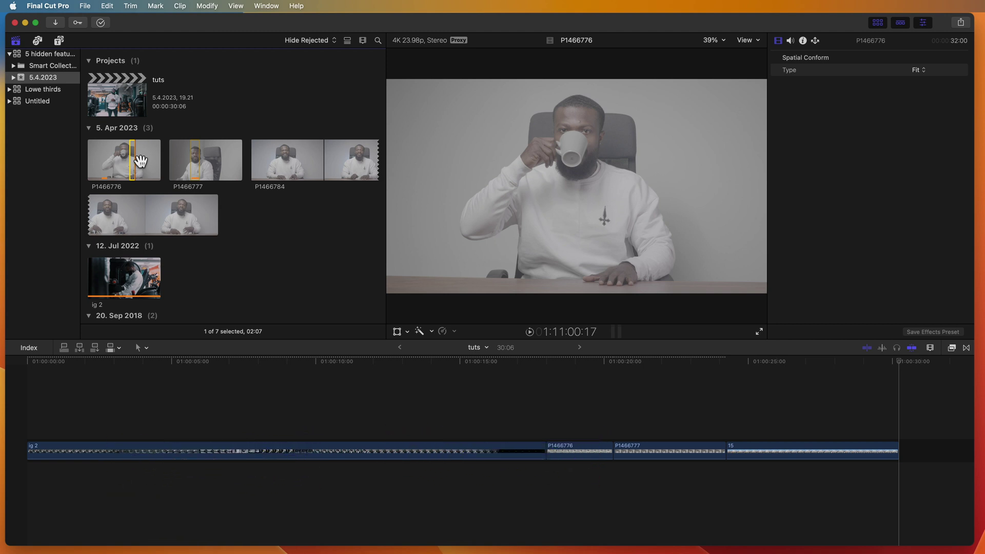
pyautogui.press('e')
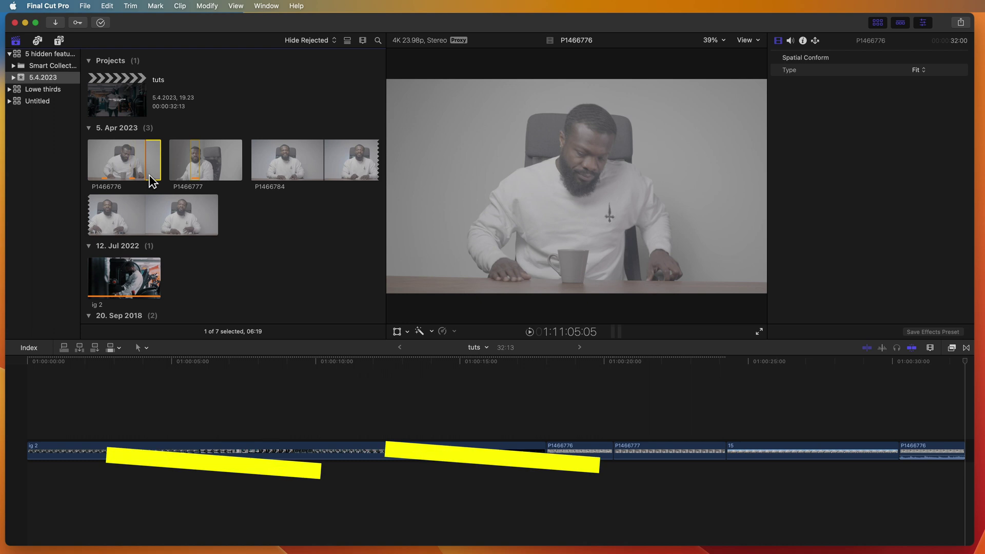
# - Append a second range from near P1466776's end, then delete that appended clip
pyautogui.click(154, 175)
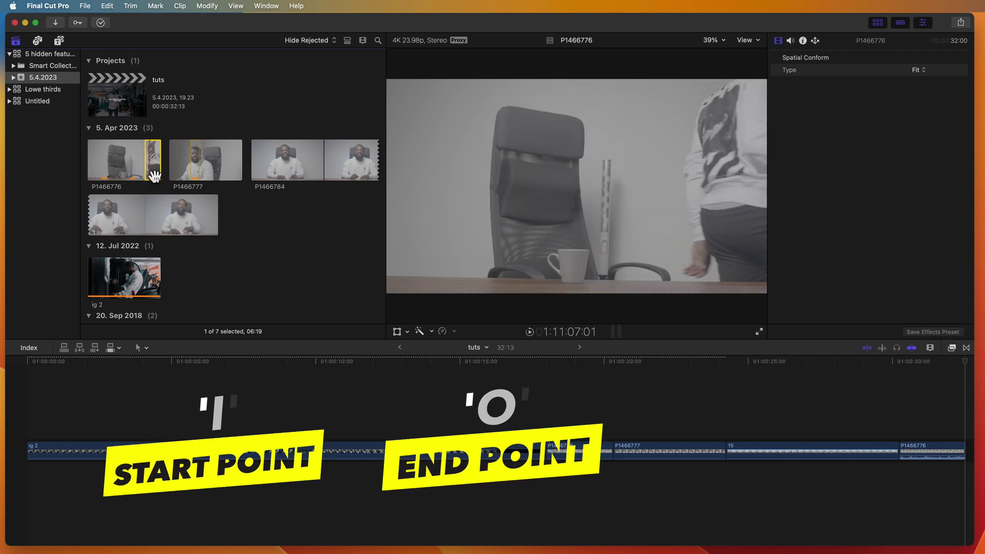
pyautogui.press('o')
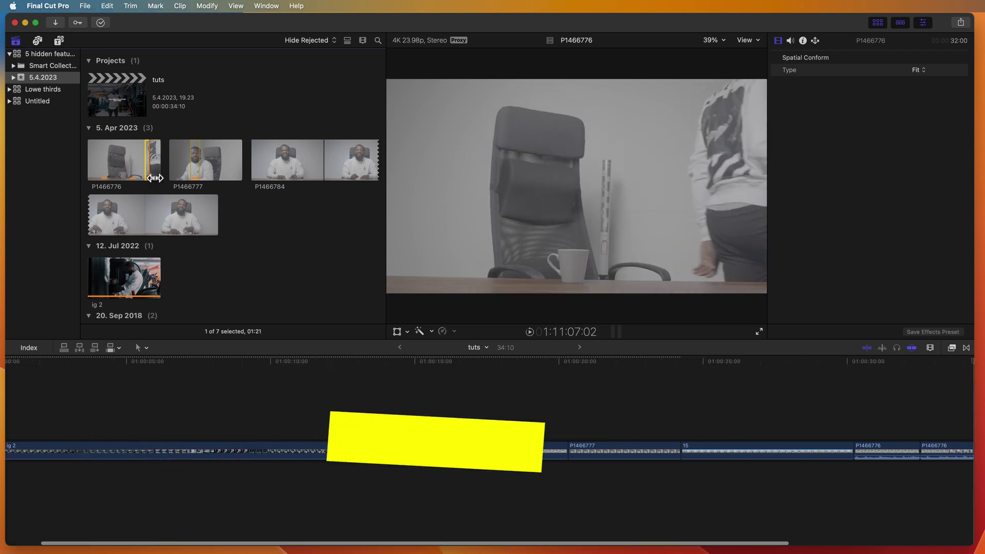
pyautogui.press('e')
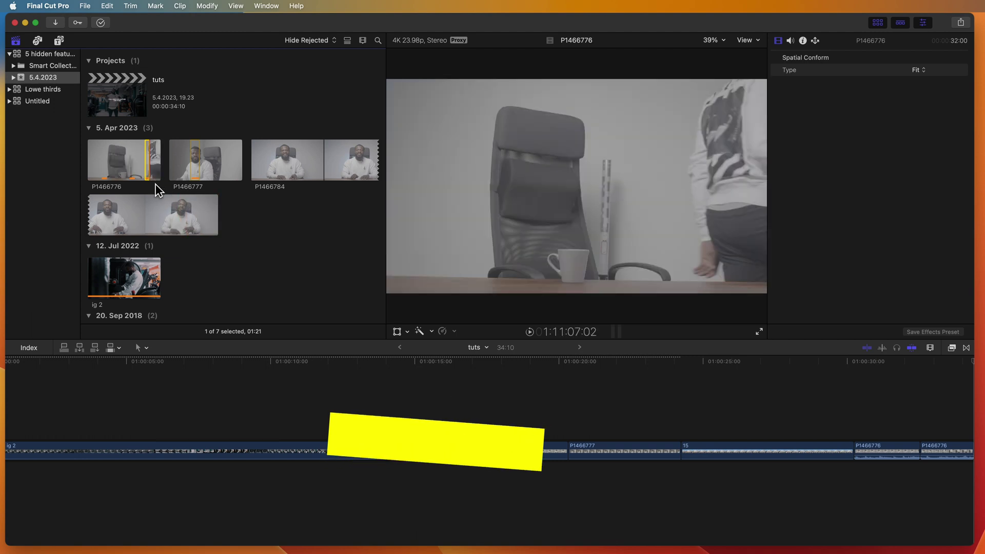
pyautogui.click(798, 450)
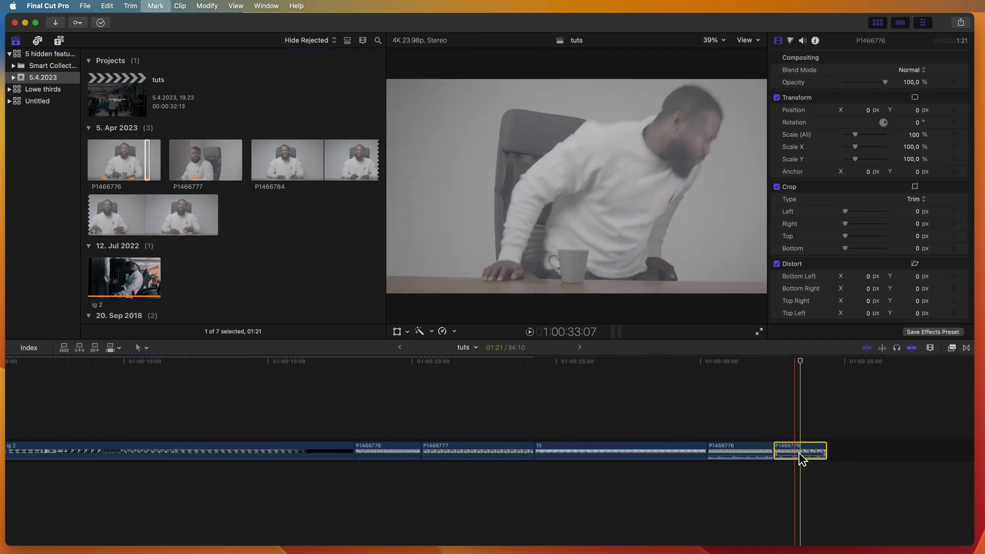
pyautogui.press('Delete')
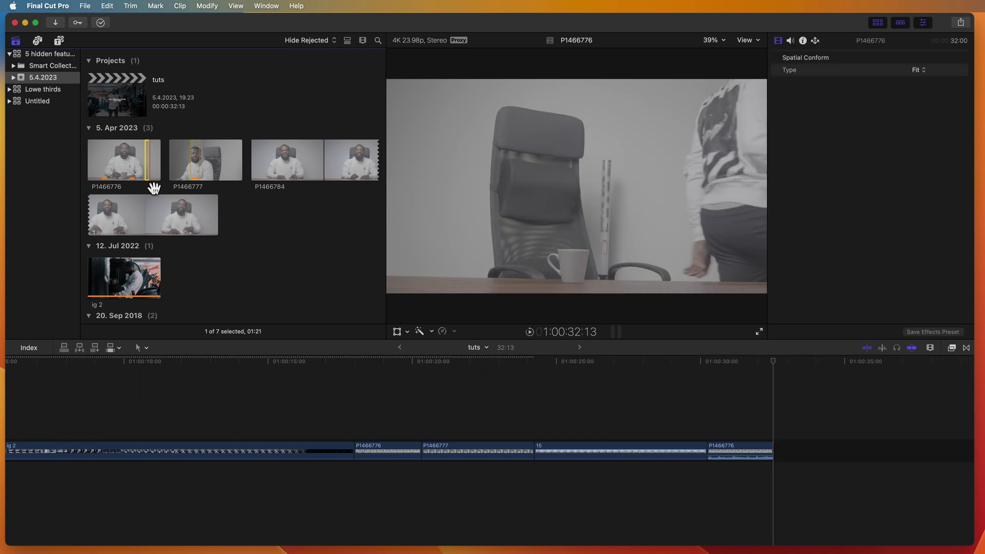